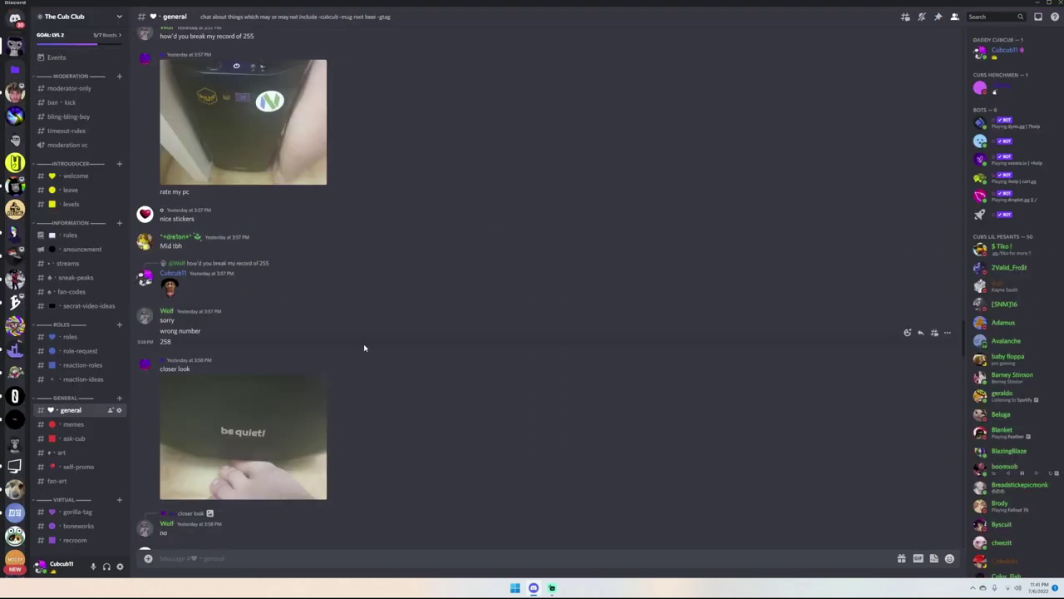
scroll(359, 377, up, 10)
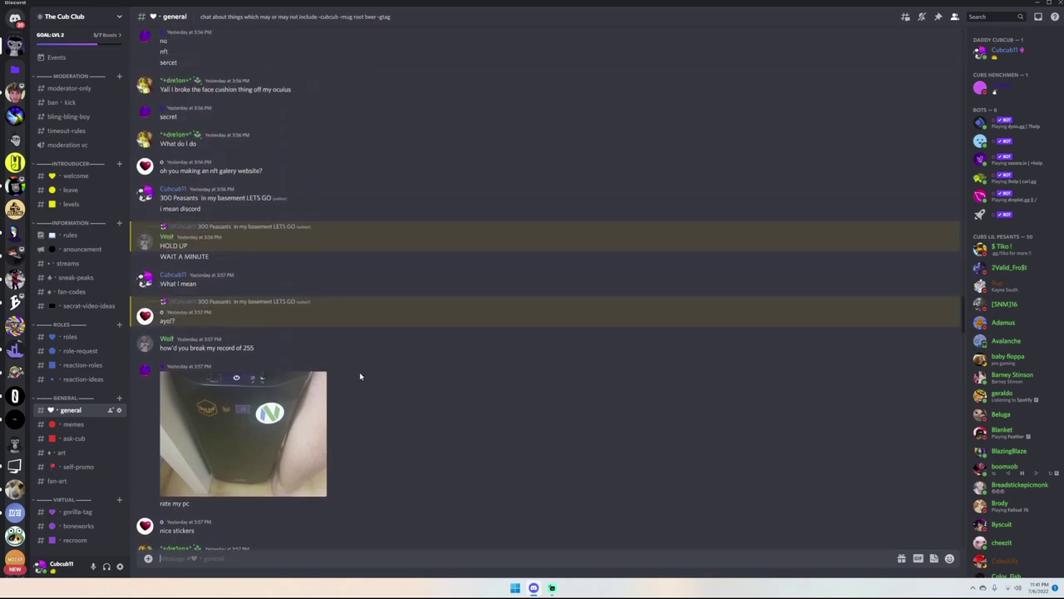
scroll(360, 376, up, 5)
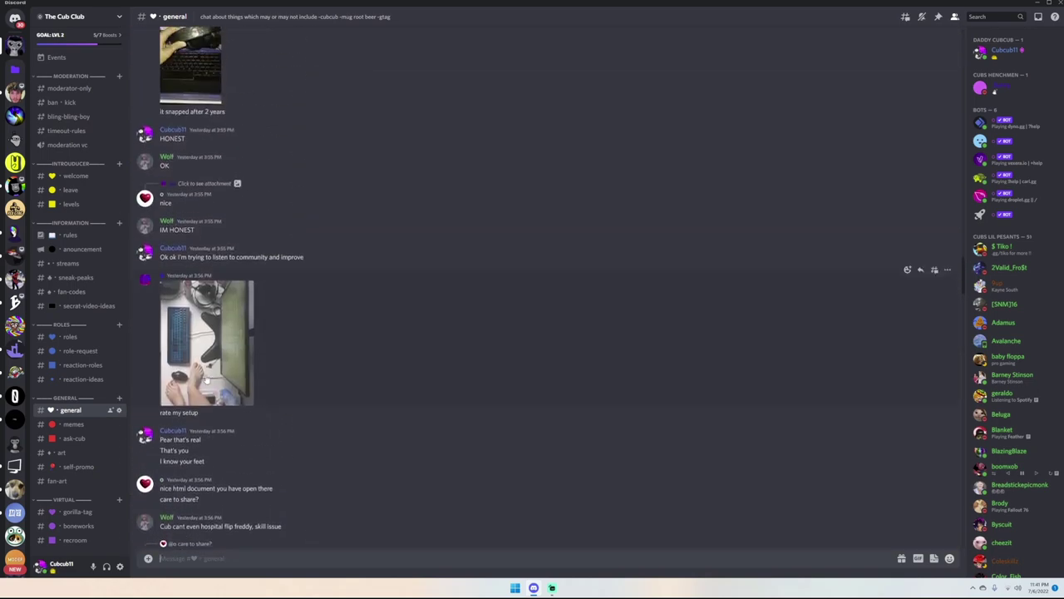
click(206, 379)
click(311, 340)
scroll(252, 288, up, 10)
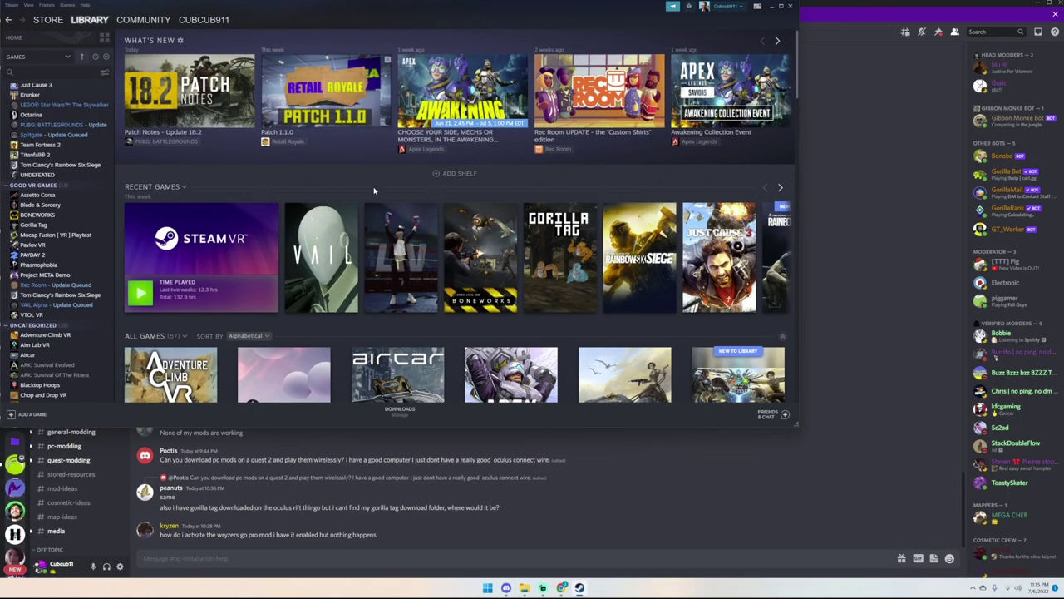
Step: Open the local files properties of Gorilla Tag in the Steam library, then close them and Steam
scroll(38, 291, down, 2)
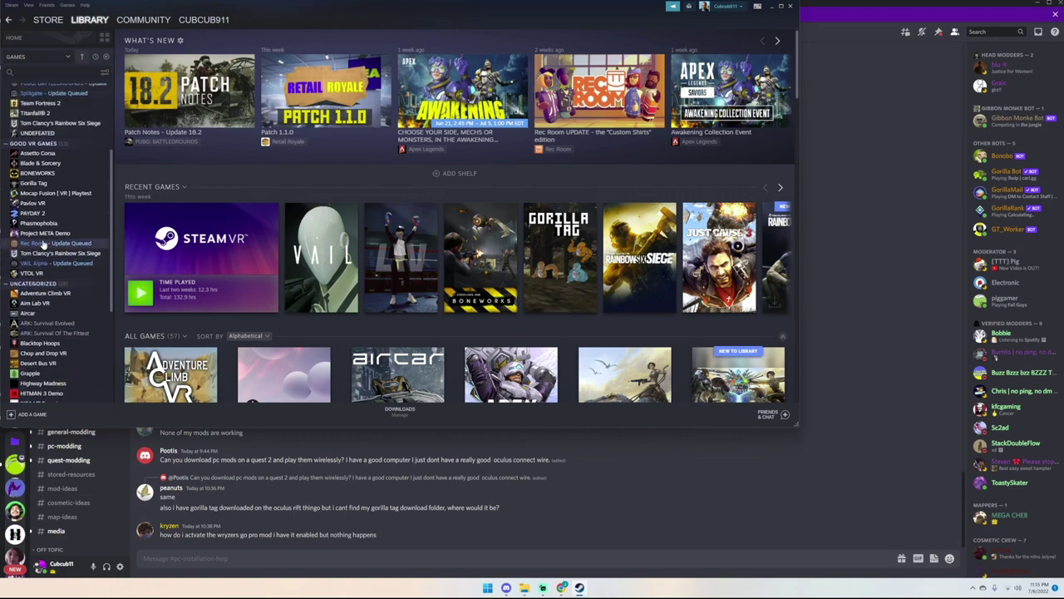
click(38, 183)
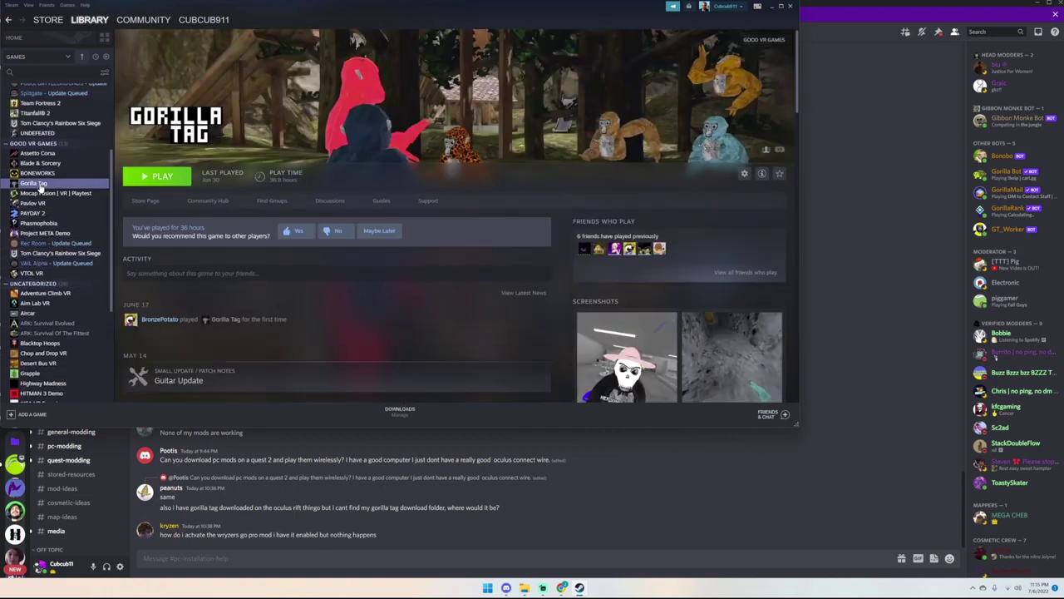
right_click(39, 186)
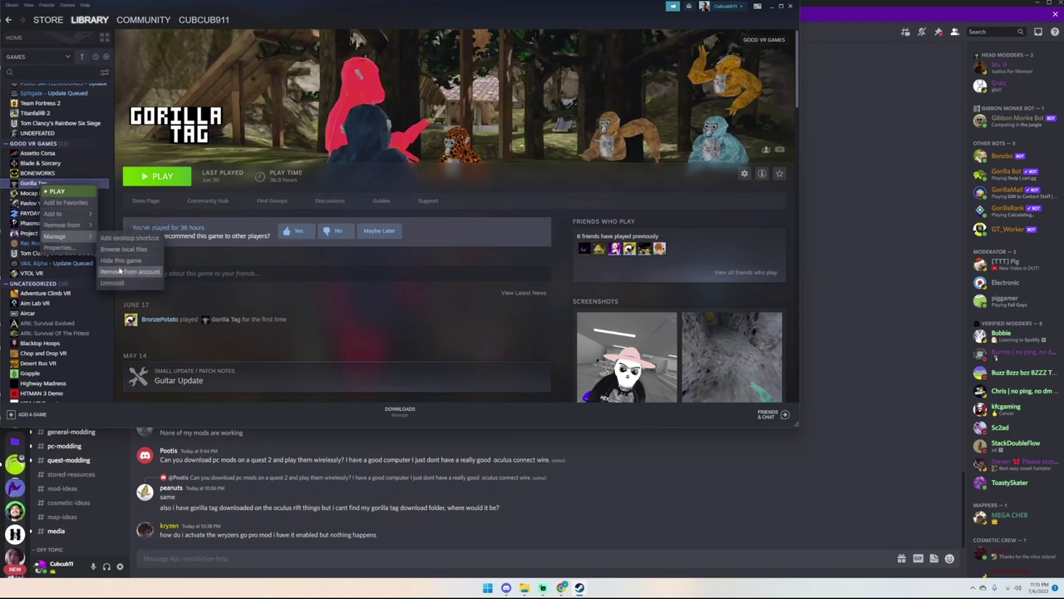
click(58, 247)
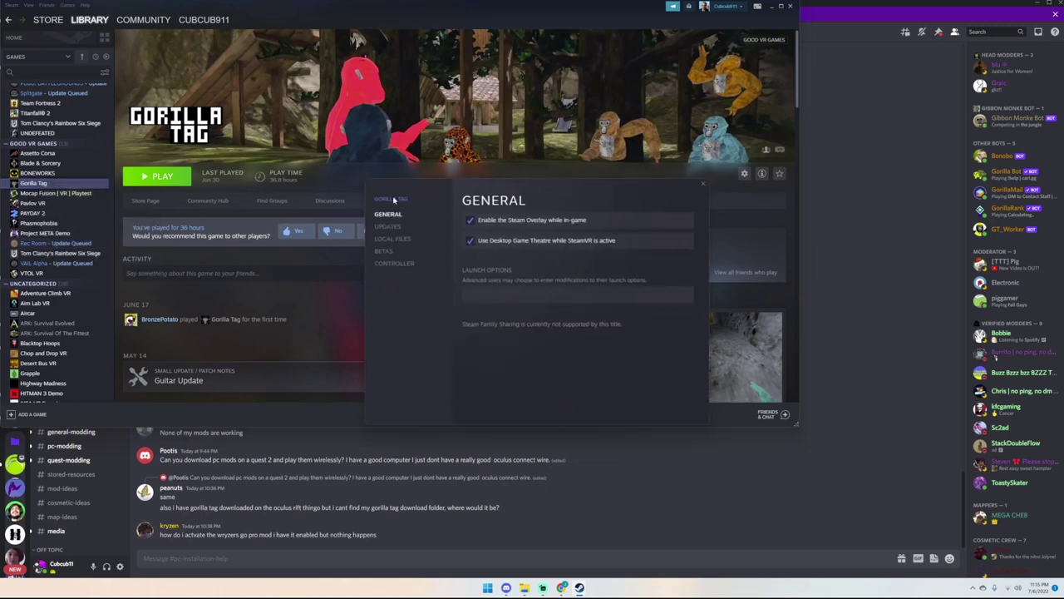
click(398, 240)
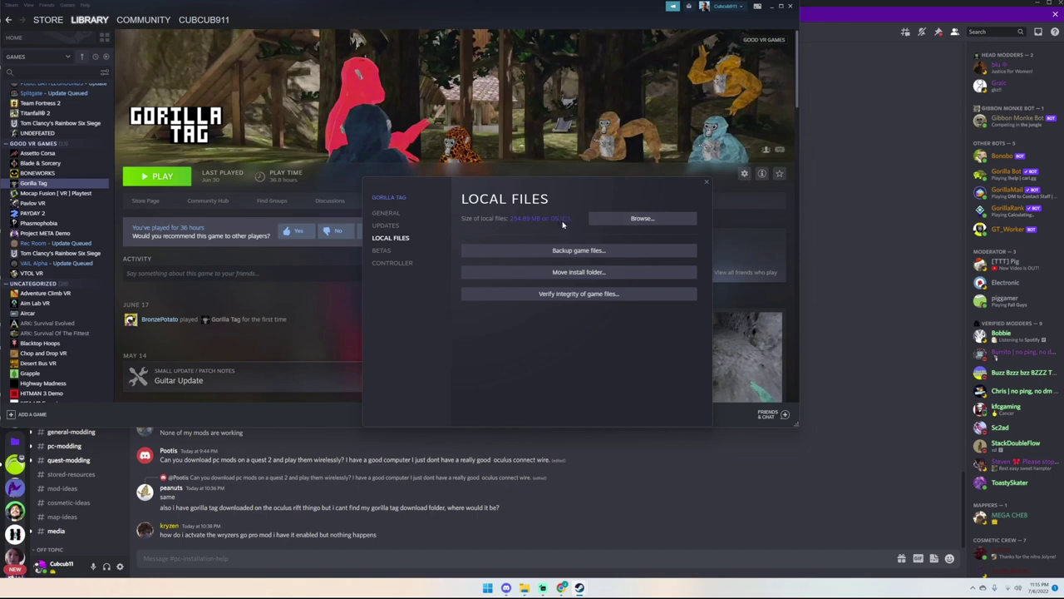
click(707, 181)
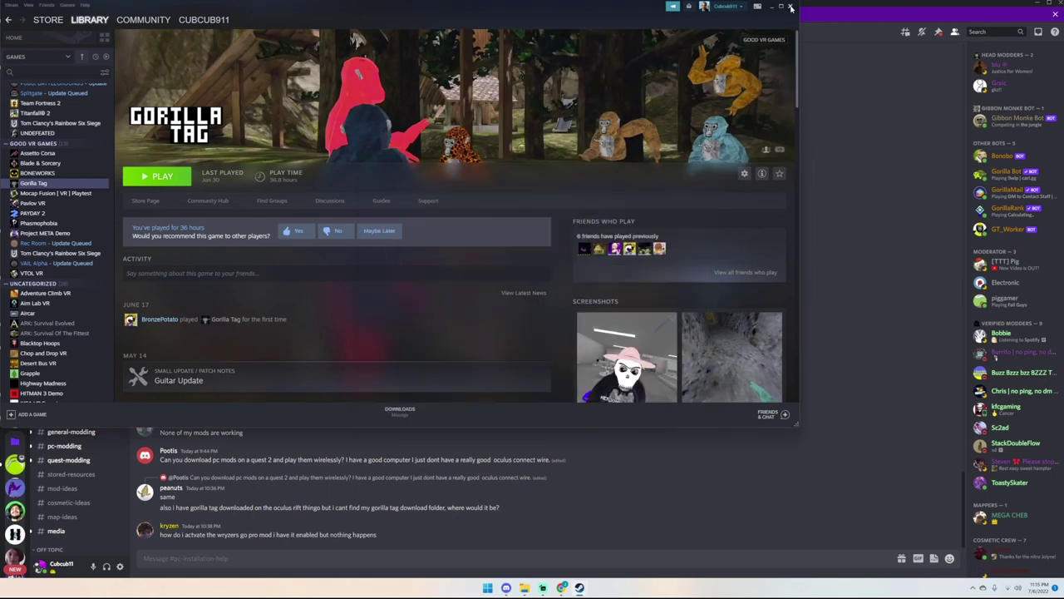
click(791, 8)
Step: Request the Monke Mod Manager link by sending ?MMM in the GorillaTag Modding server's pc-installation-help channel
click(83, 31)
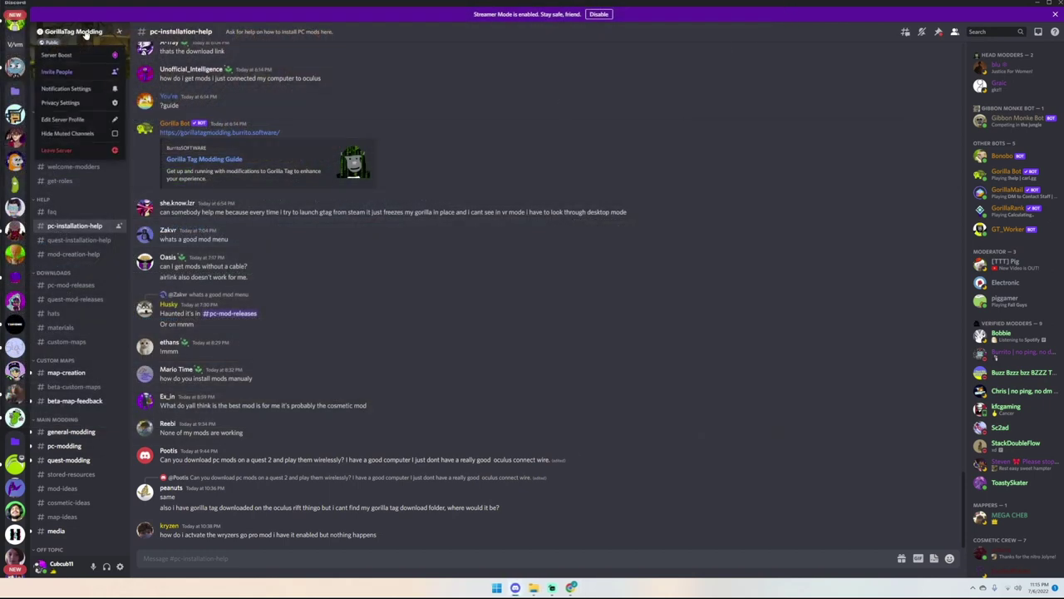
click(84, 37)
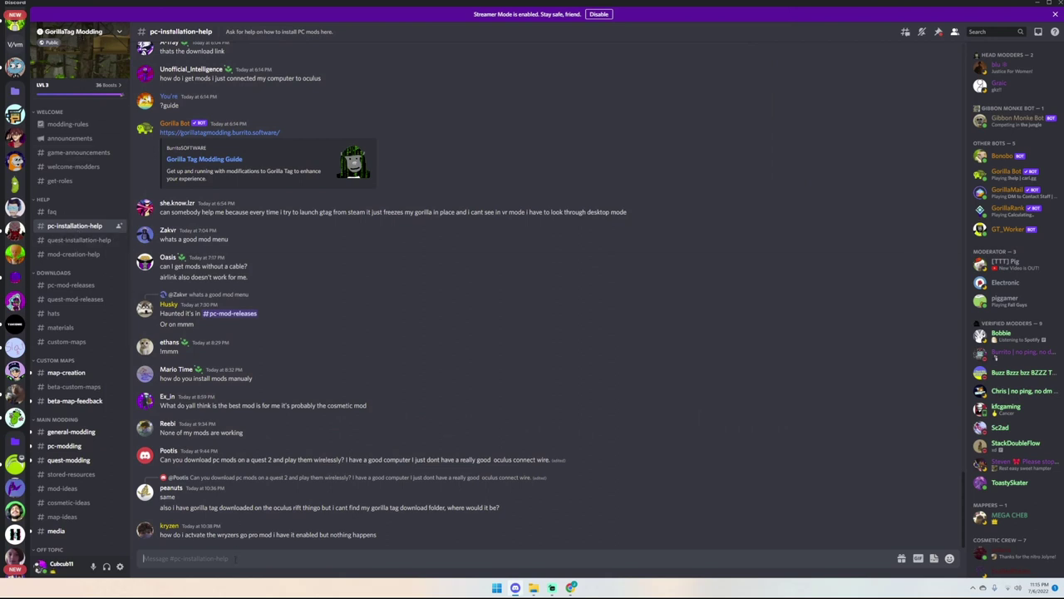
text(?MMM)
key(Return)
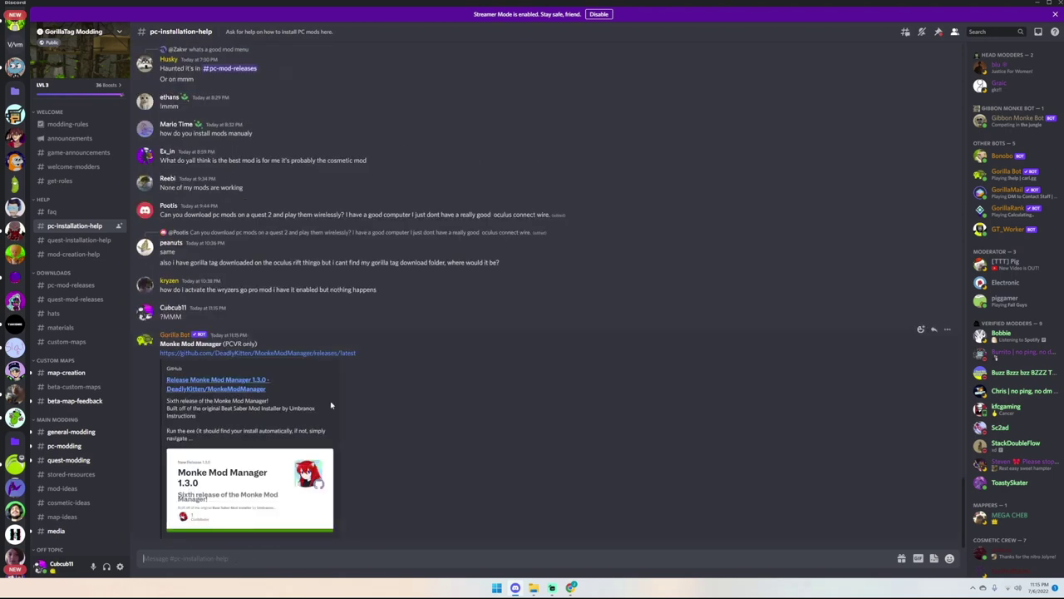
Step: Follow the bot's link to the Monke Mod Manager 1.3.0 release, and download and run MonkeModManager.exe
click(184, 390)
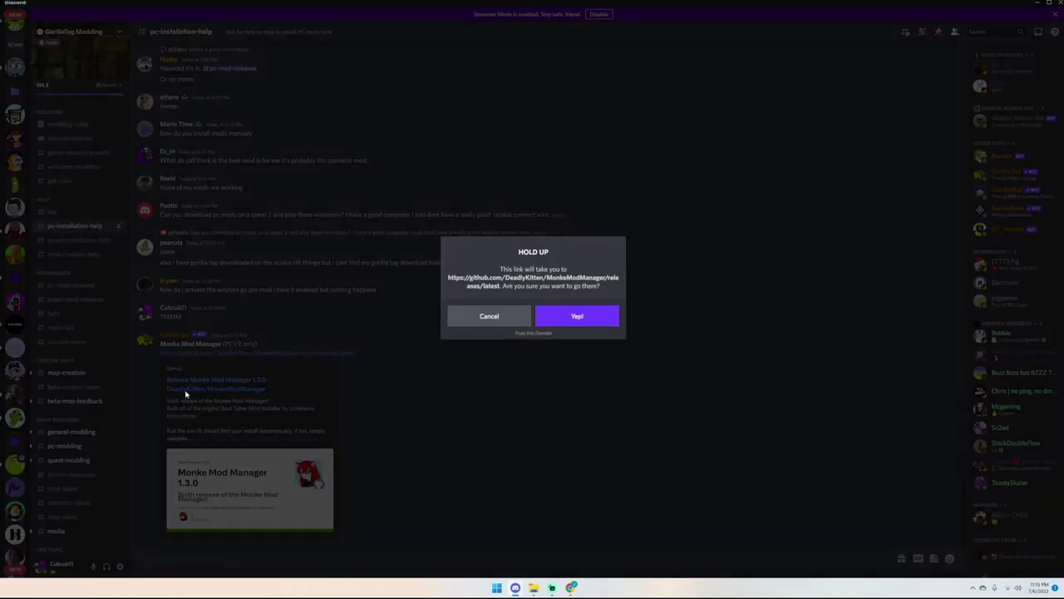
click(596, 319)
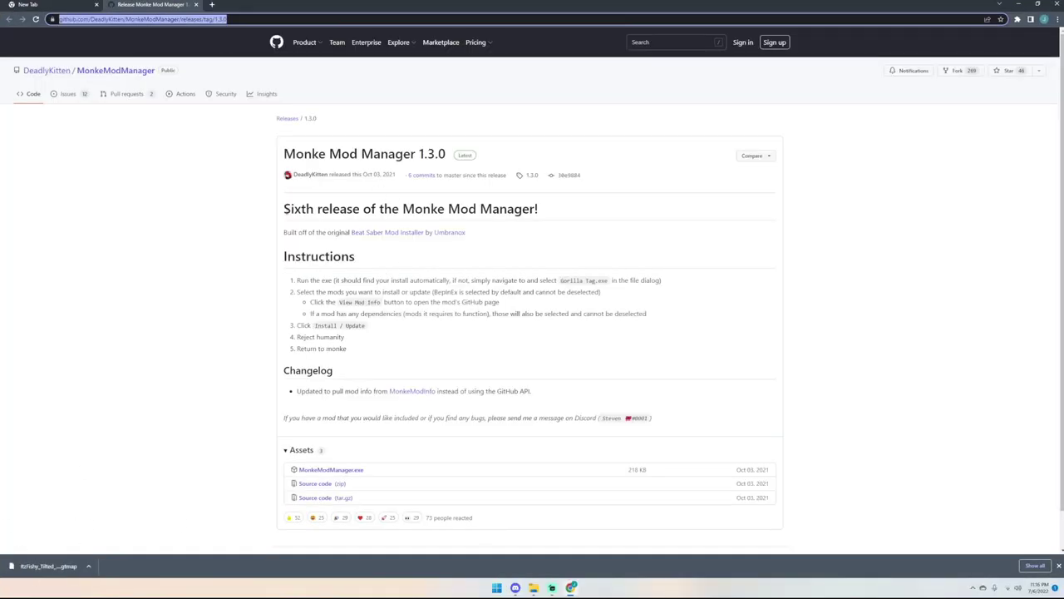
drag(287, 207, 611, 221)
click(408, 204)
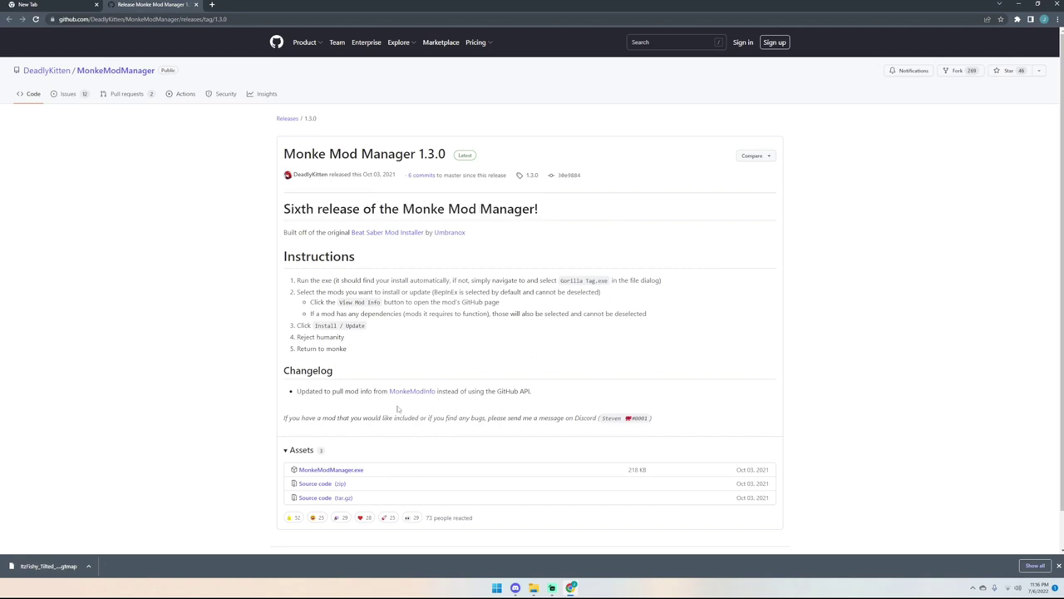
click(341, 471)
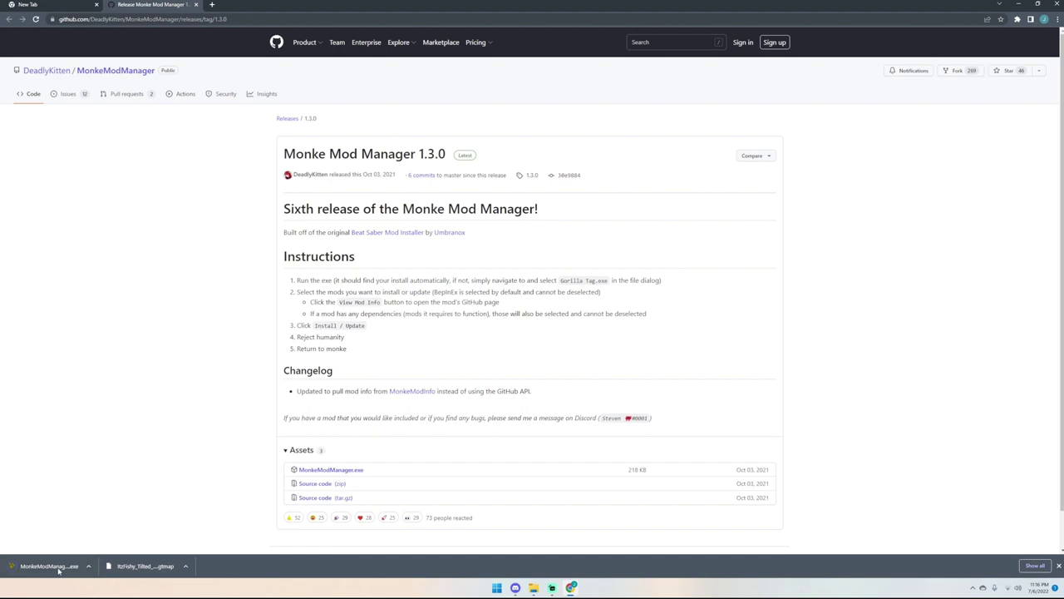
click(50, 566)
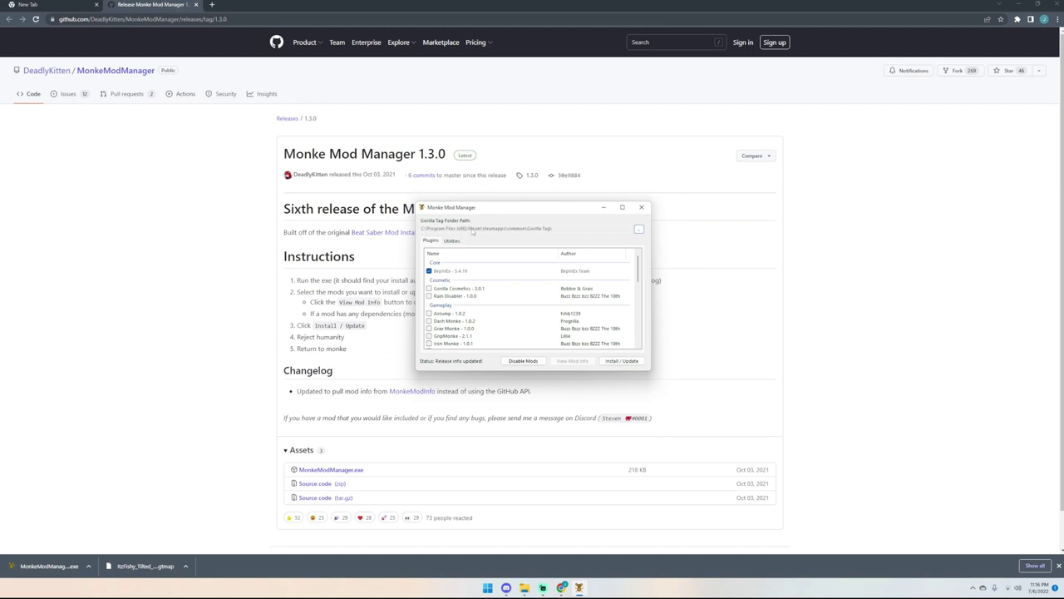
Step: Select the Gorilla Cosmetics and Monke Map Loader plugins in Monke Mod Manager
click(430, 287)
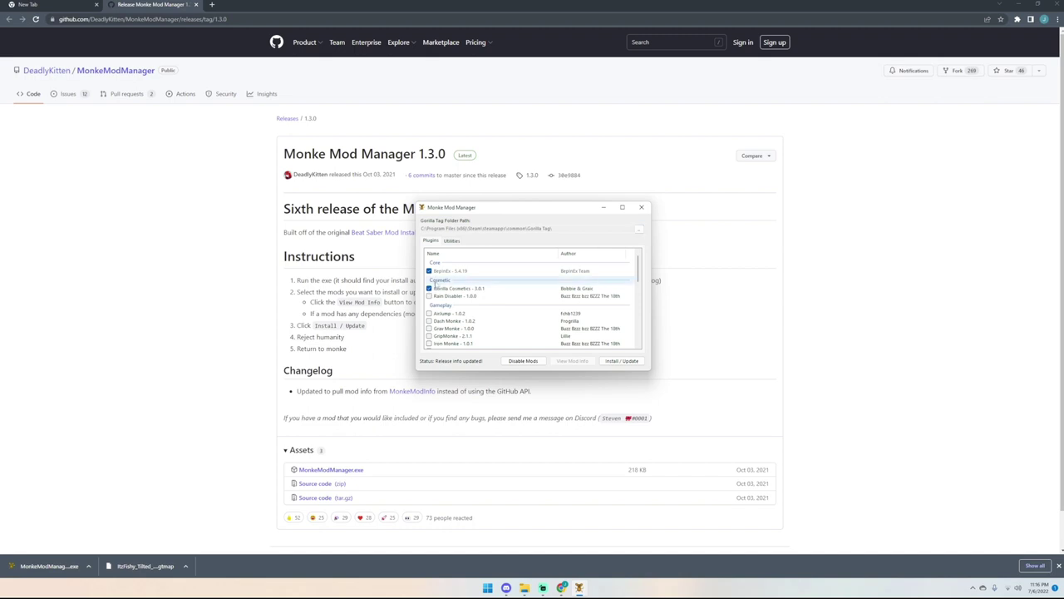
scroll(436, 313, down, 2)
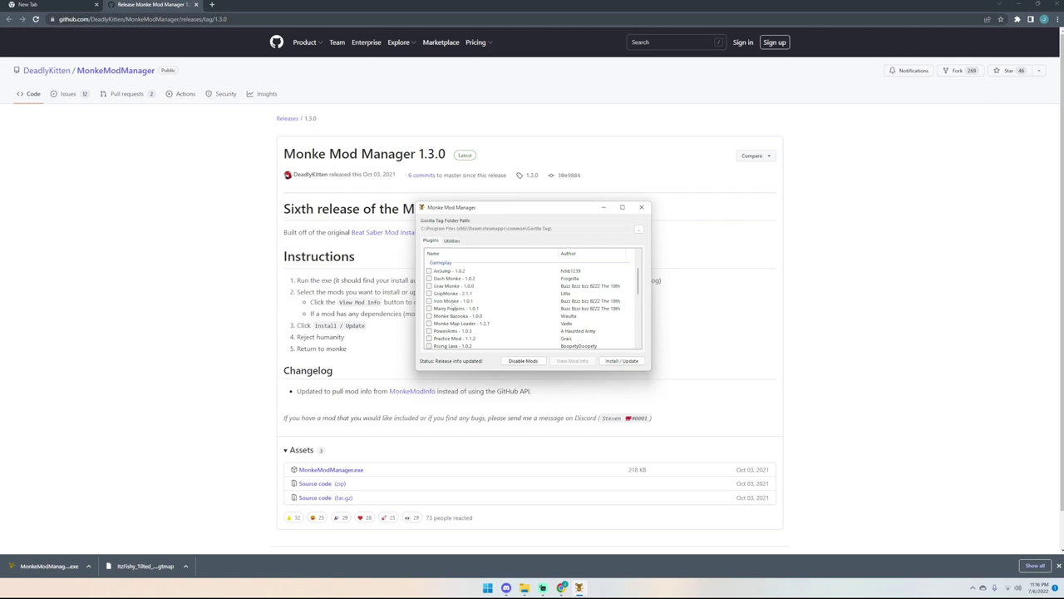
click(430, 323)
scroll(453, 324, down, 2)
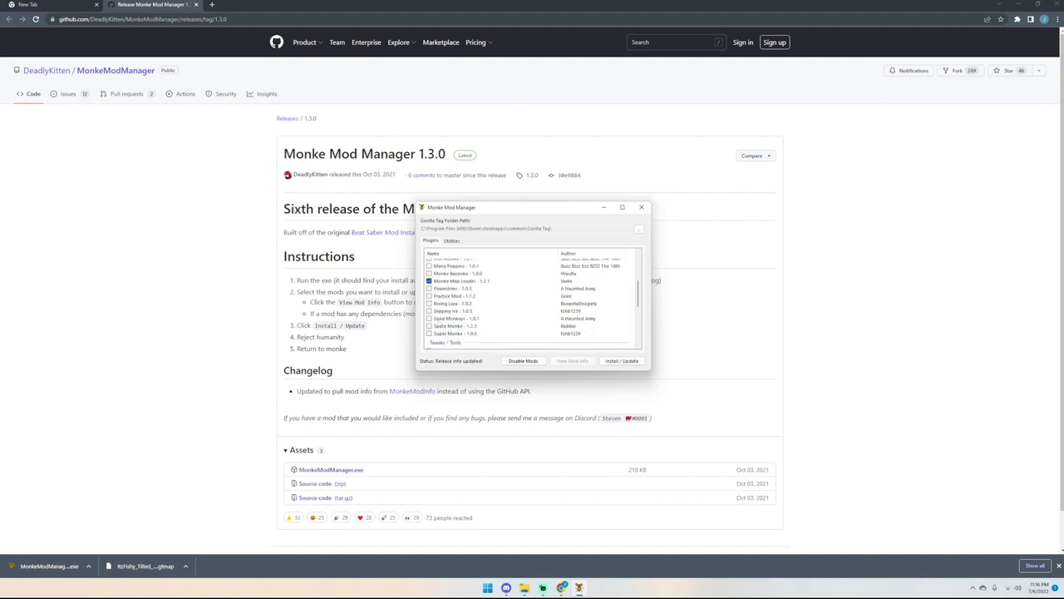
Step: Add Haunted Mod Menu from the tweaks and TMPLoader from the libraries to the plugin selection
scroll(453, 316, down, 5)
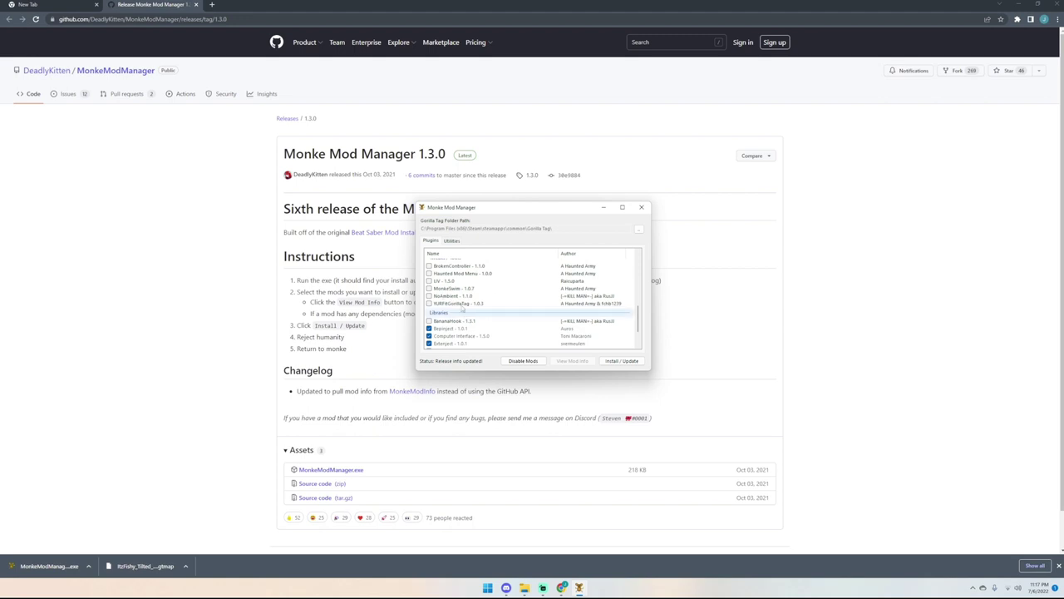
click(429, 273)
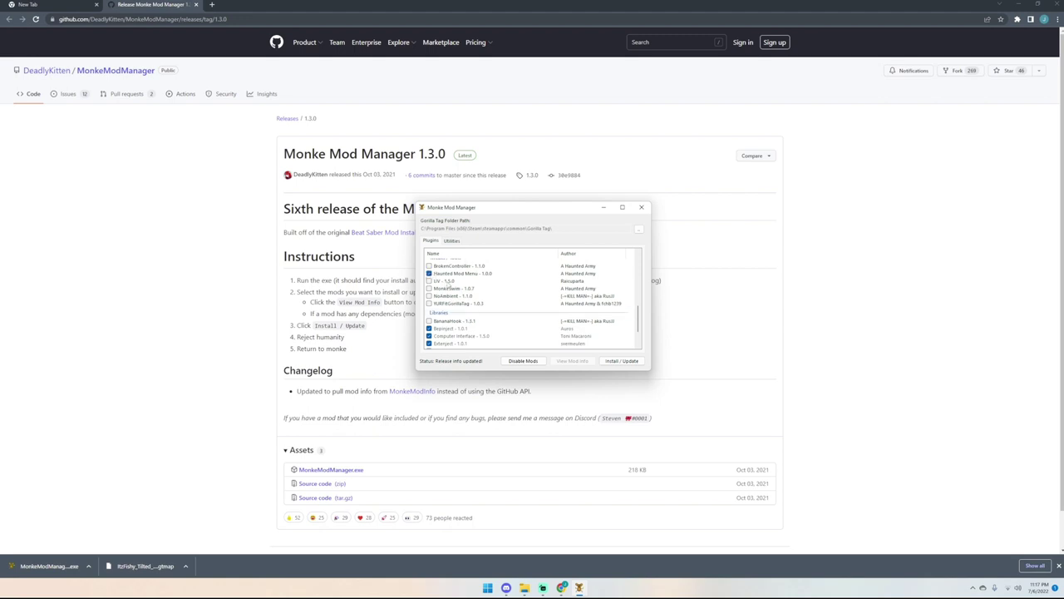
scroll(457, 303, up, 2)
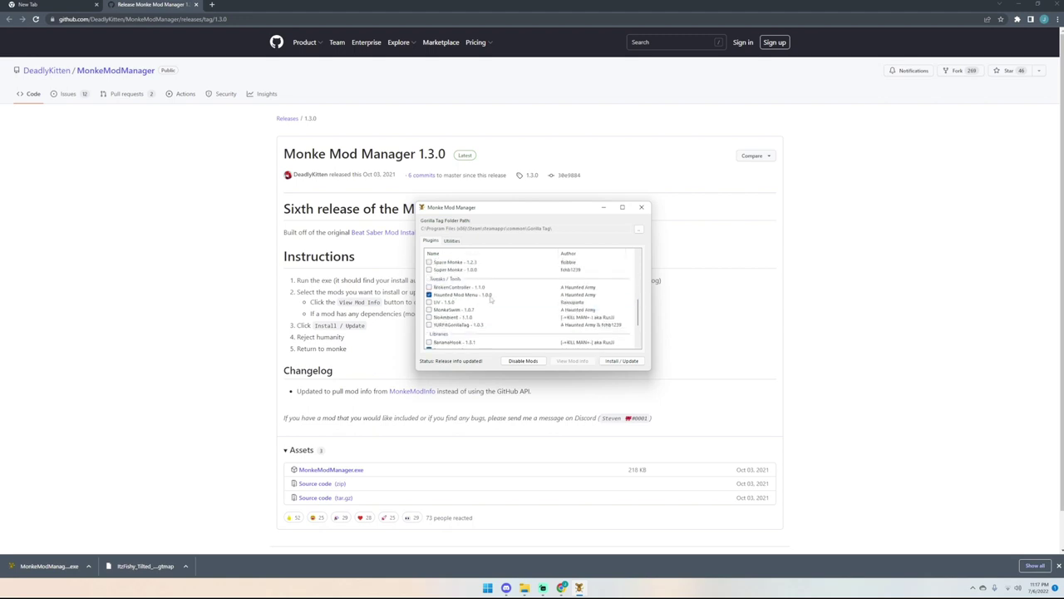
scroll(474, 296, down, 3)
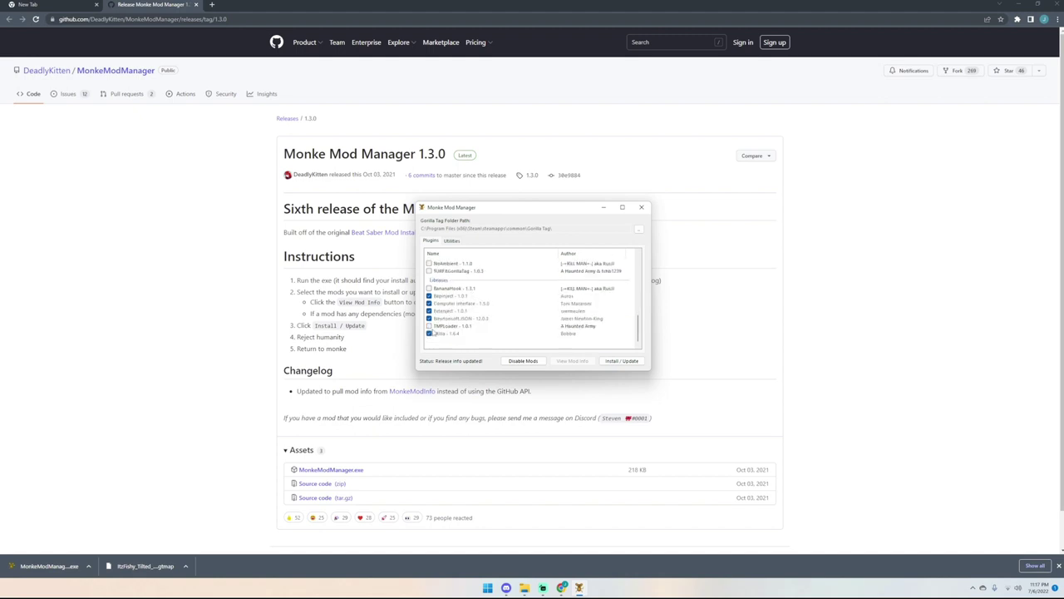
click(429, 326)
Step: View the utilities of Monke Mod Manager and close the program
click(453, 241)
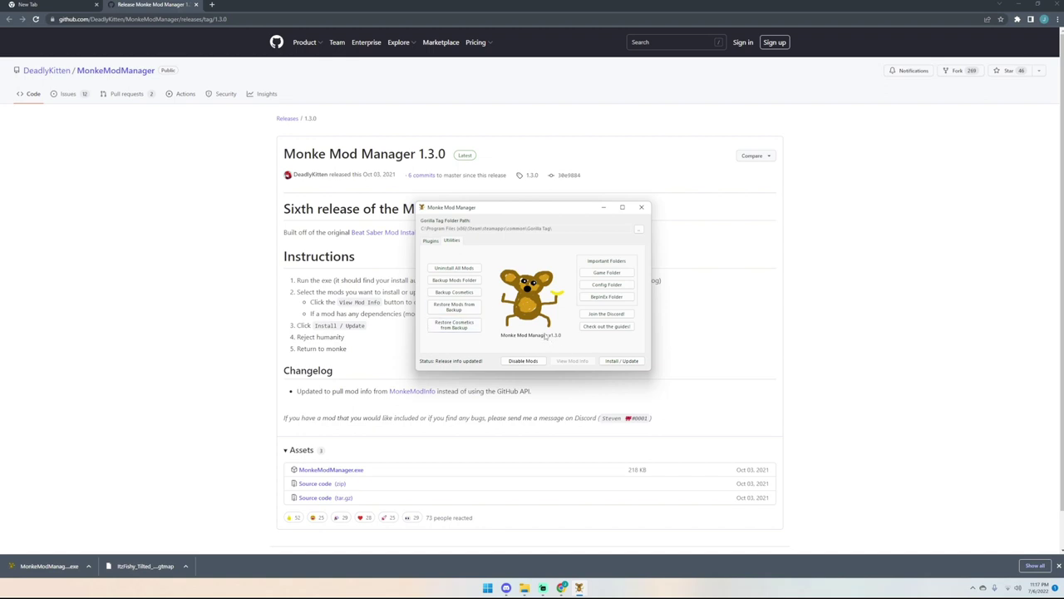
click(644, 207)
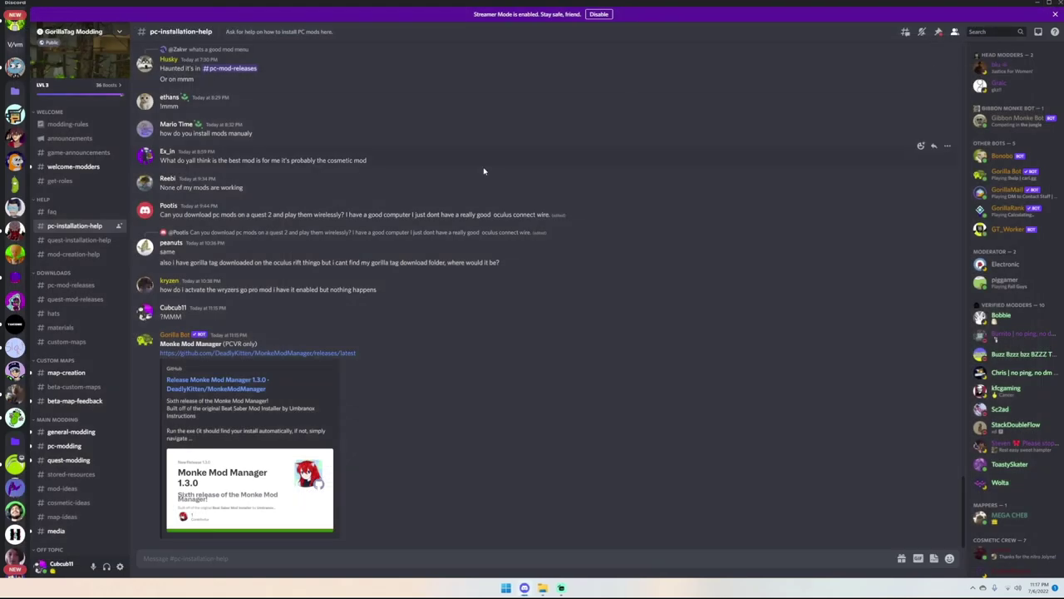
Step: Browse the custom-maps, beta-custom-maps and map-creation channels of the GorillaTag Modding server in Discord
click(65, 343)
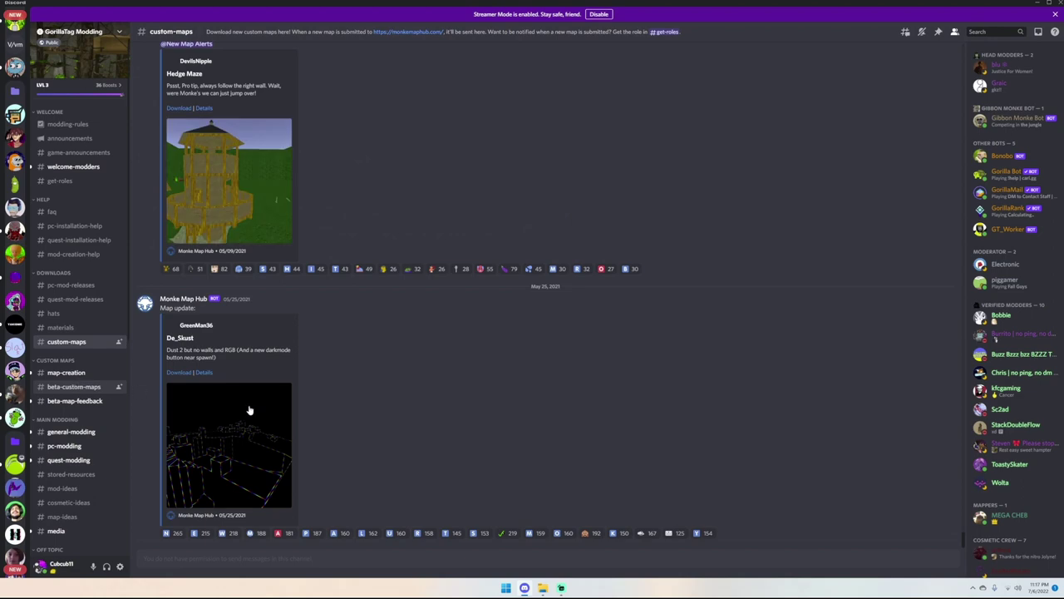
click(66, 388)
scroll(396, 399, up, 15)
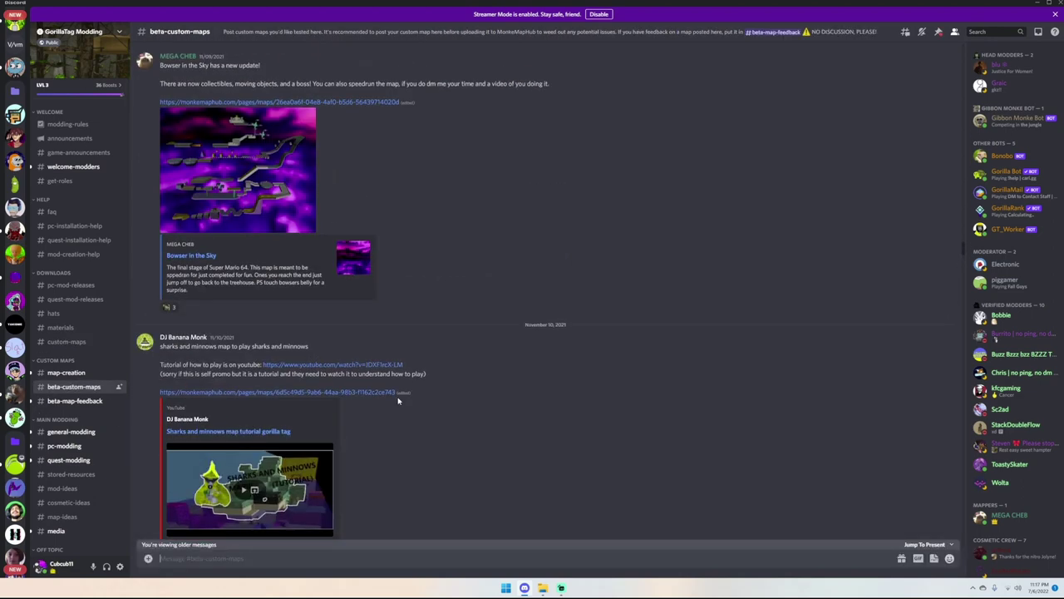
click(66, 373)
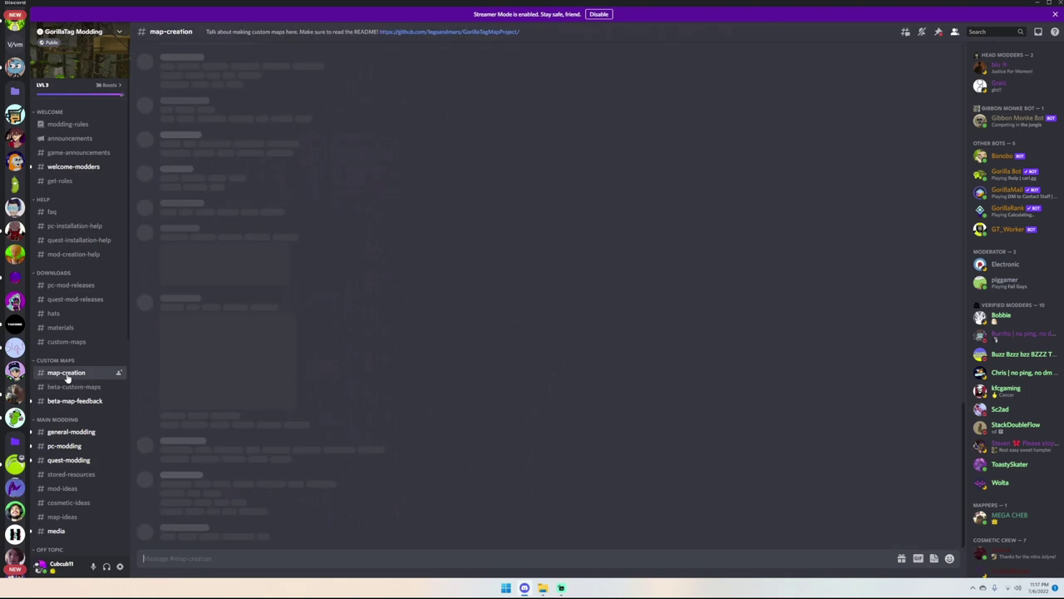
Step: Find the HoldablePad v1.1.0 post in pc-mod-releases and download HoldablePad.zip from its GitHub release page
click(73, 287)
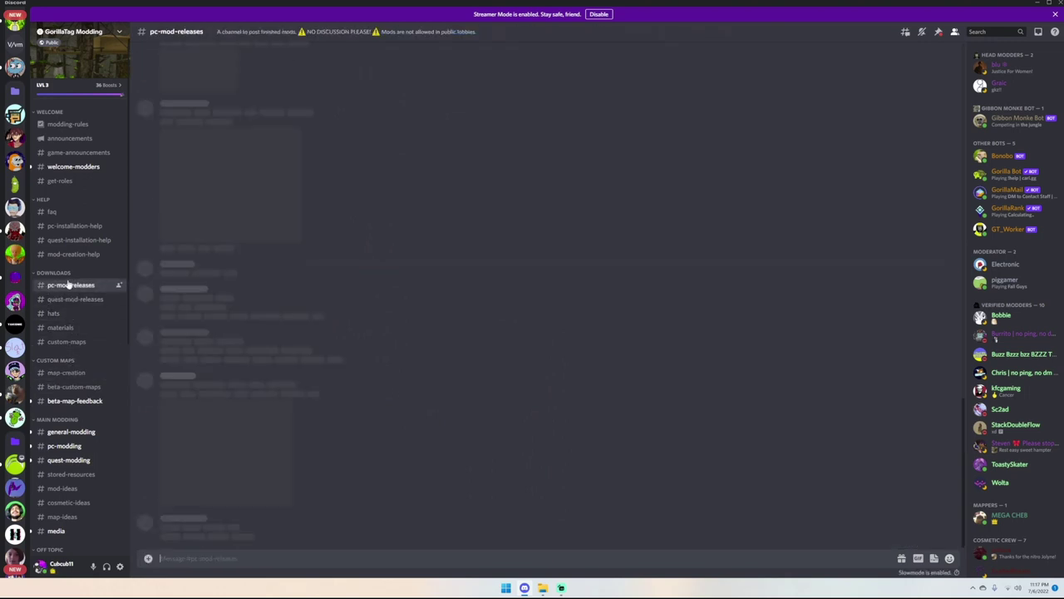
scroll(378, 374, up, 1)
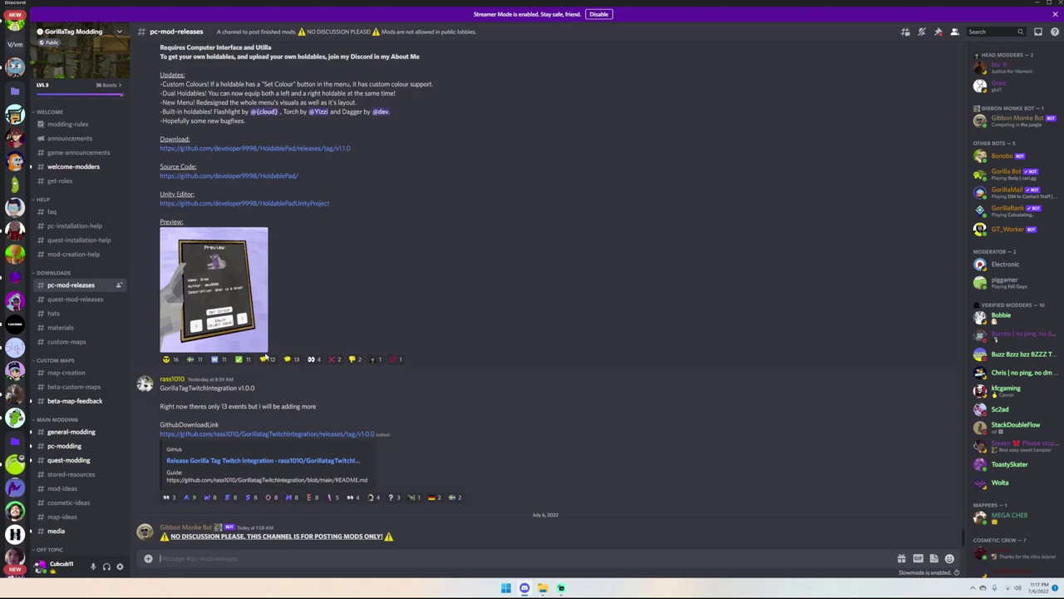
scroll(362, 333, up, 3)
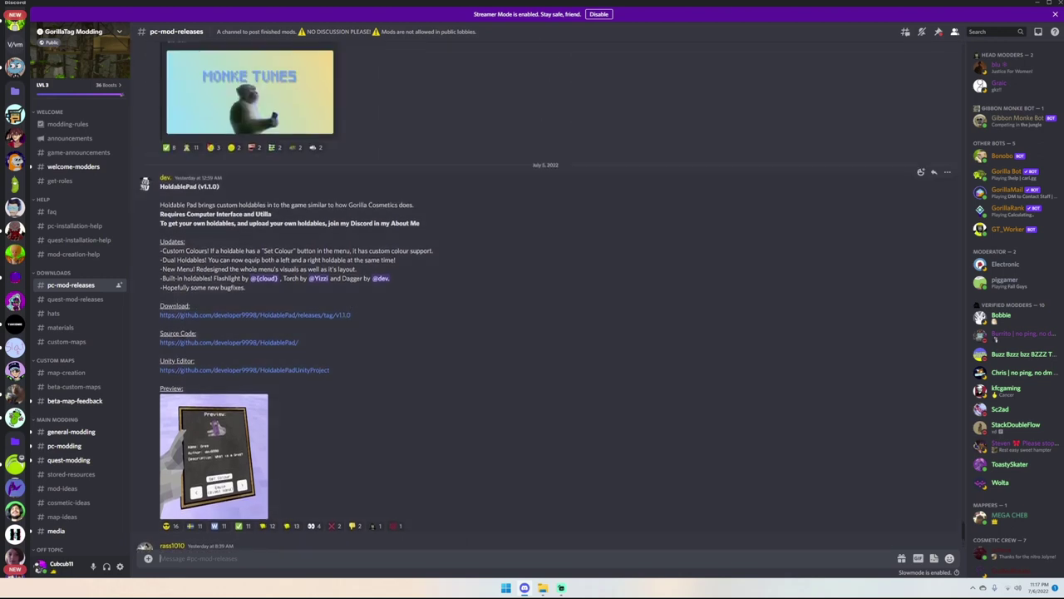
scroll(266, 326, down, 1)
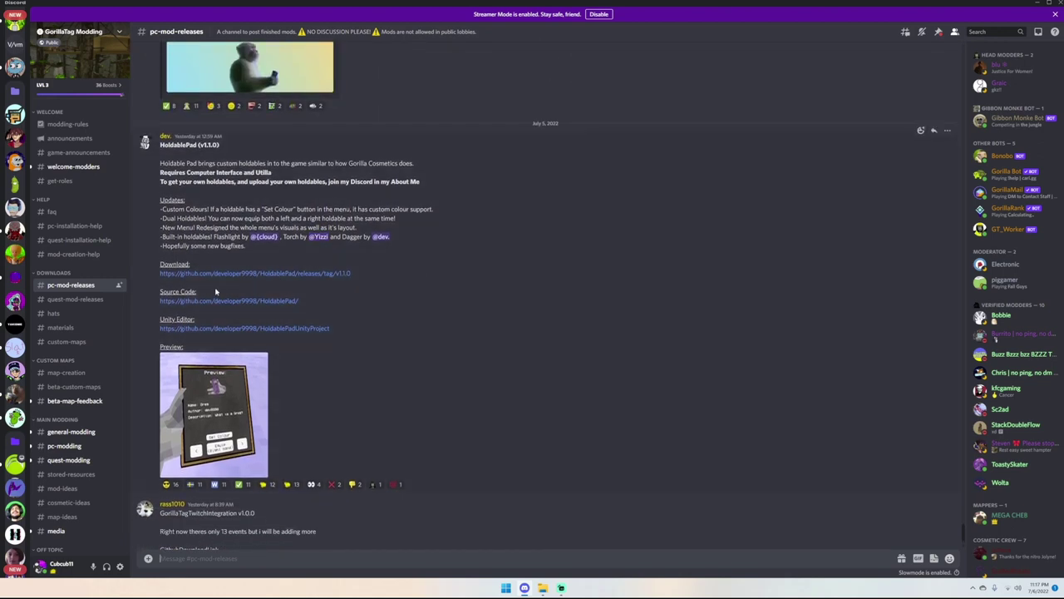
click(190, 272)
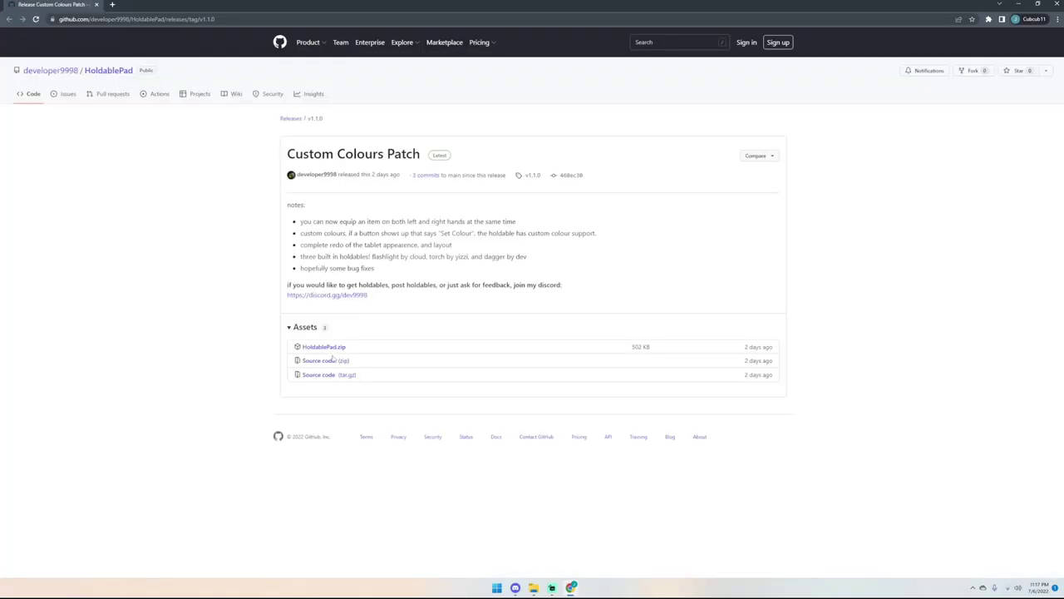
click(332, 349)
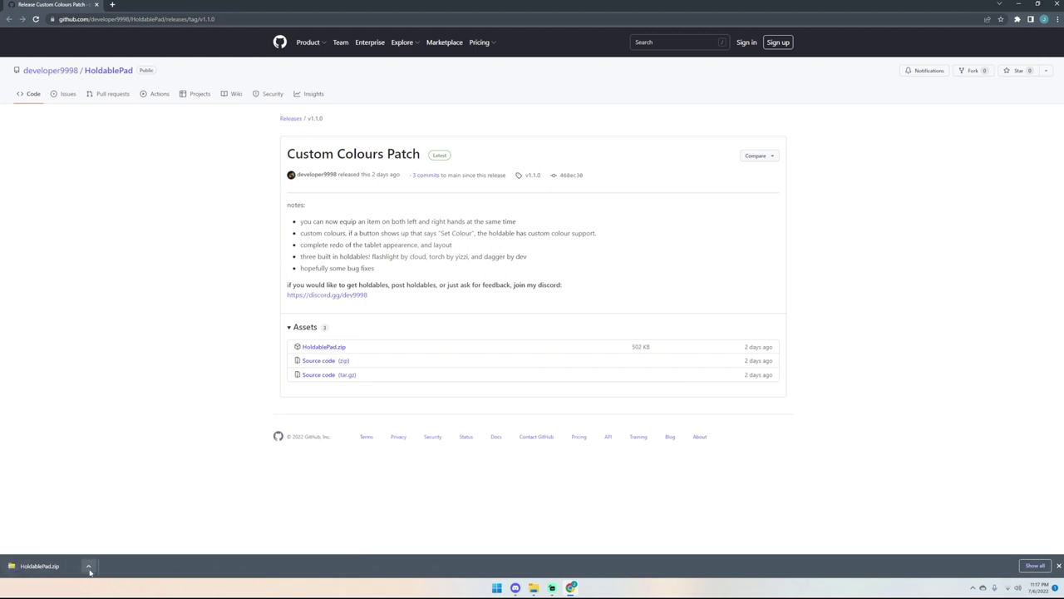
Step: Show the downloaded HoldablePad.zip in its folder, and open C:\Program Files (x86)\Steam in a second File Explorer window
click(88, 565)
click(116, 539)
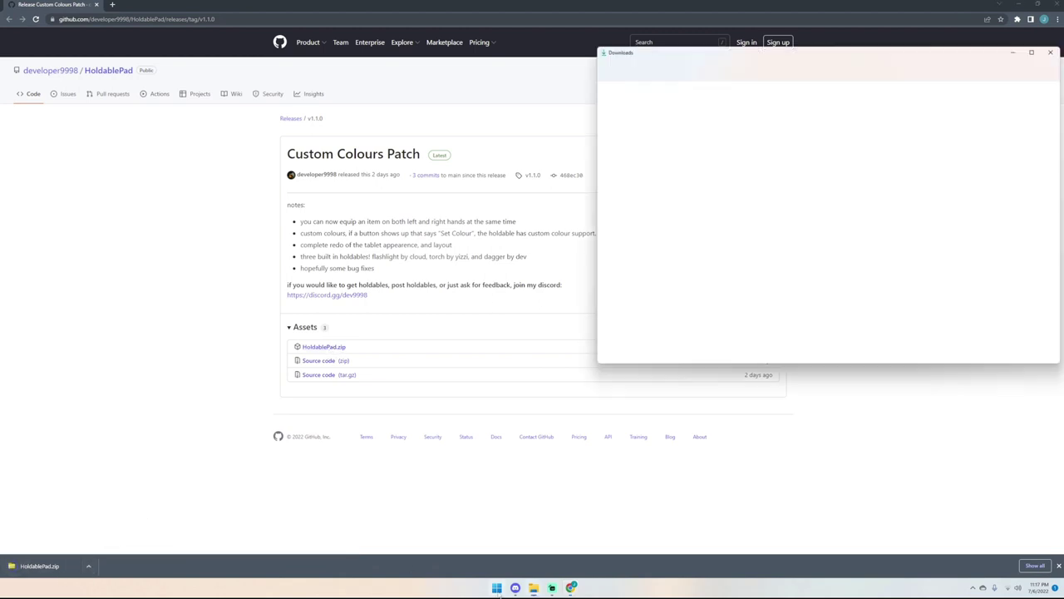
key(super+e)
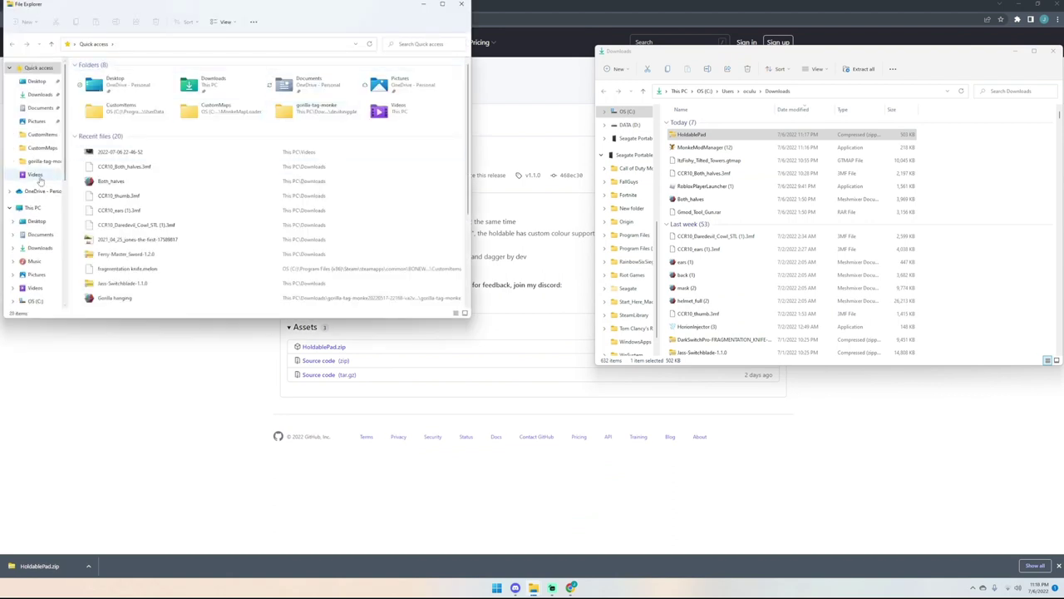
click(30, 208)
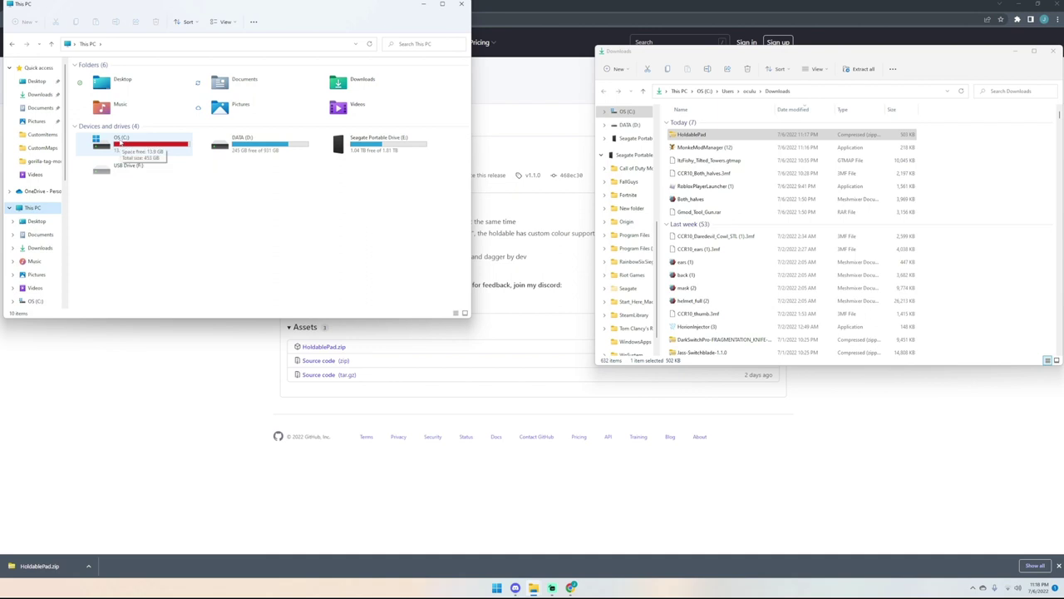
double_click(120, 143)
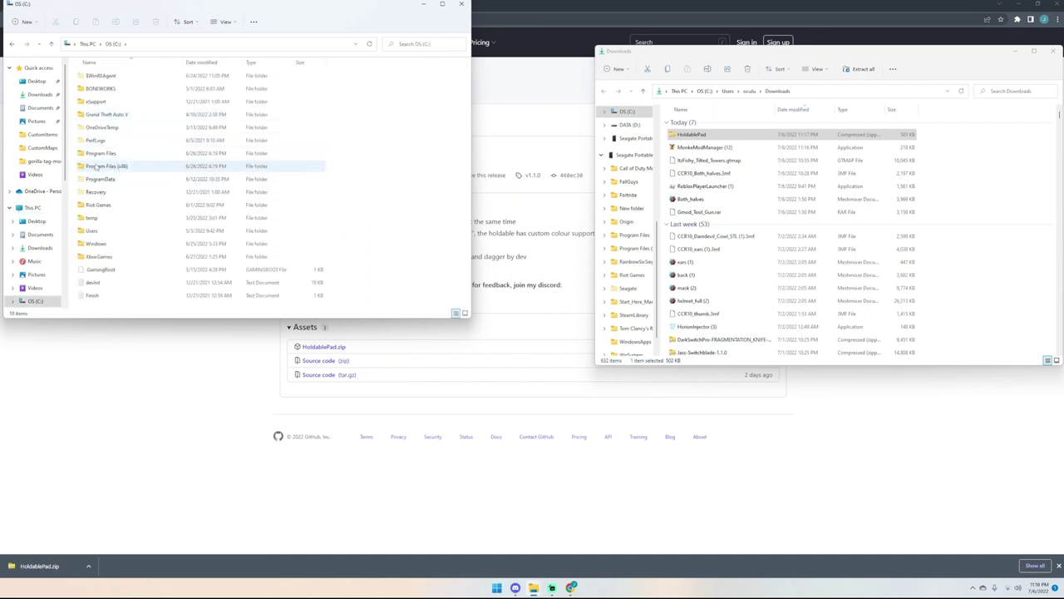
double_click(120, 169)
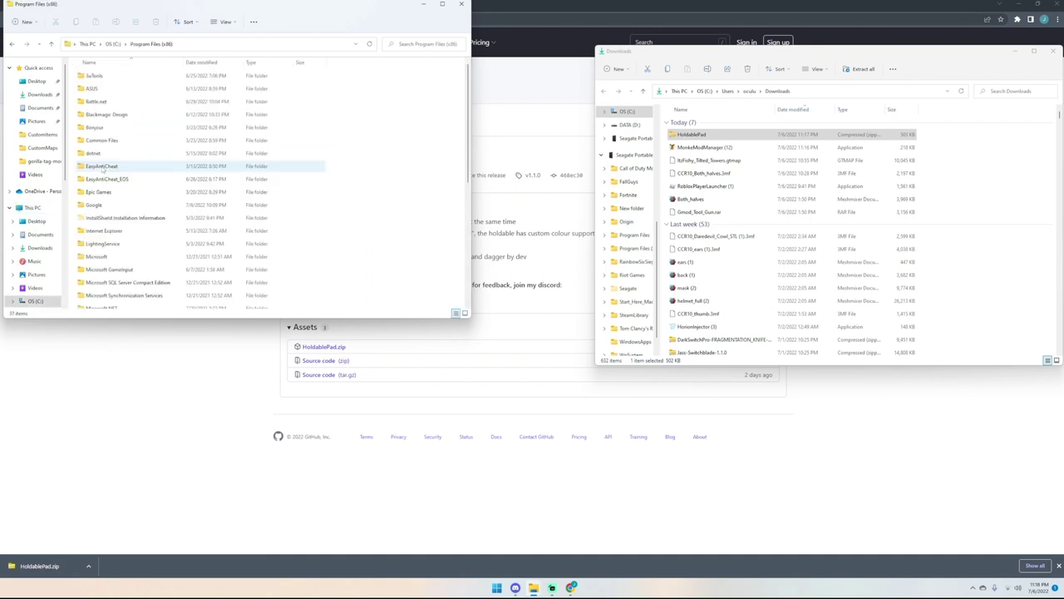
scroll(114, 172, down, 6)
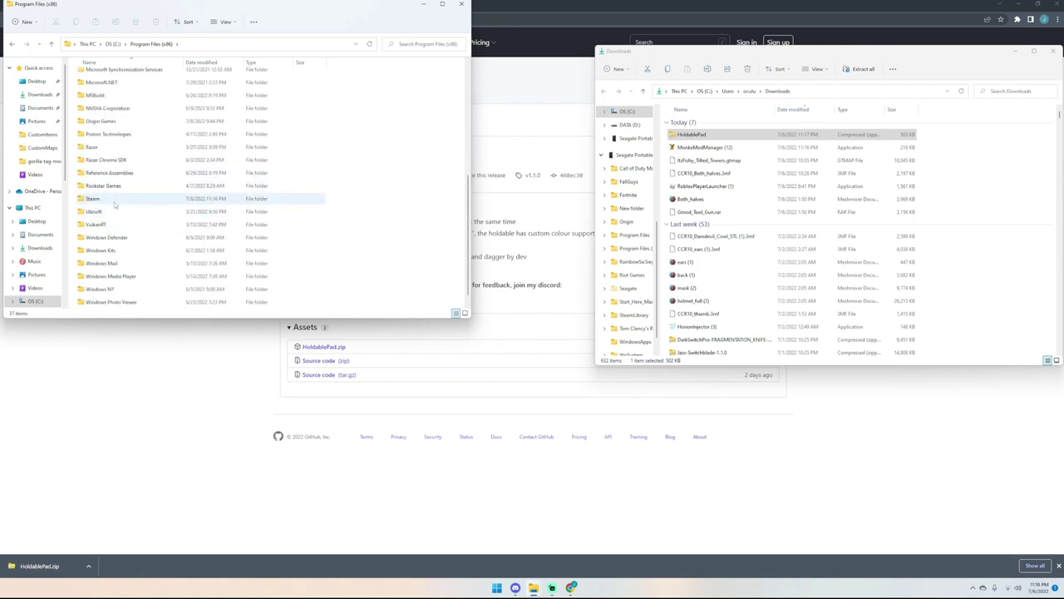
scroll(114, 201, down, 1)
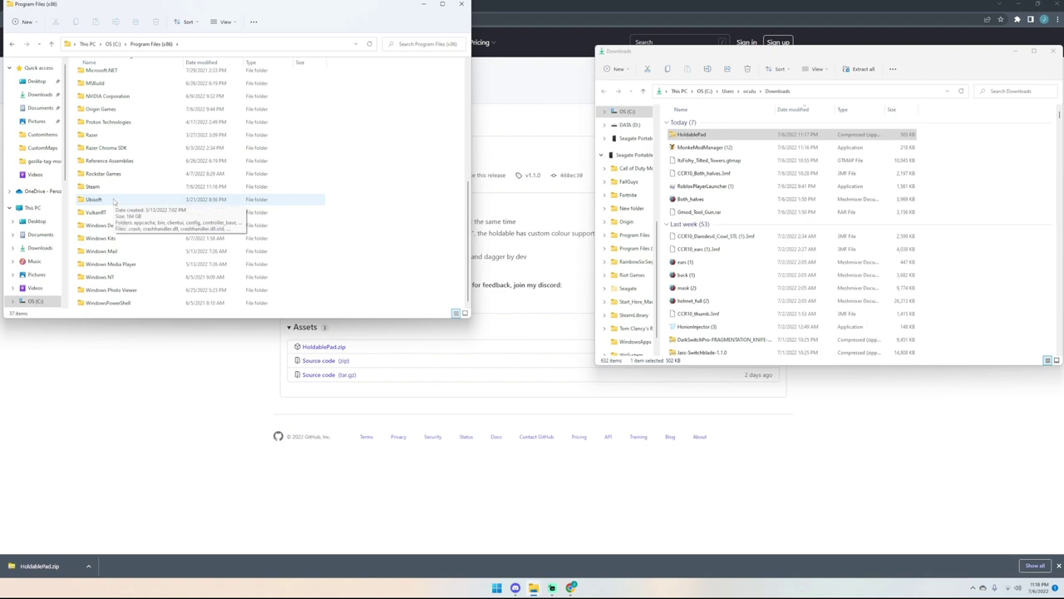
scroll(113, 212, up, 1)
double_click(112, 216)
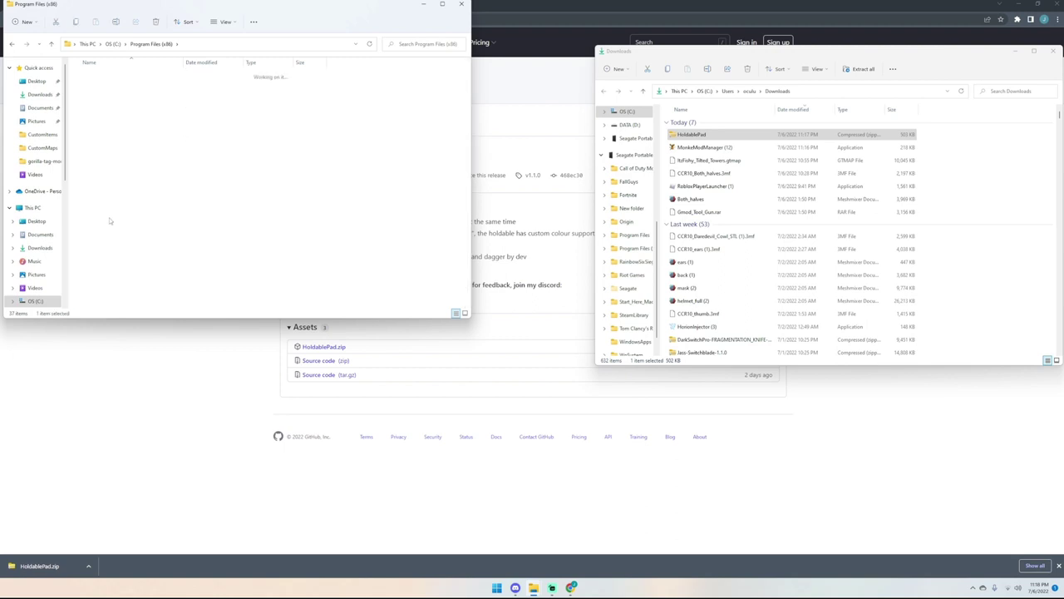
Step: From the Steam folder, open steamapps\common\Gorilla Tag\BepInEx\plugins
scroll(165, 212, down, 5)
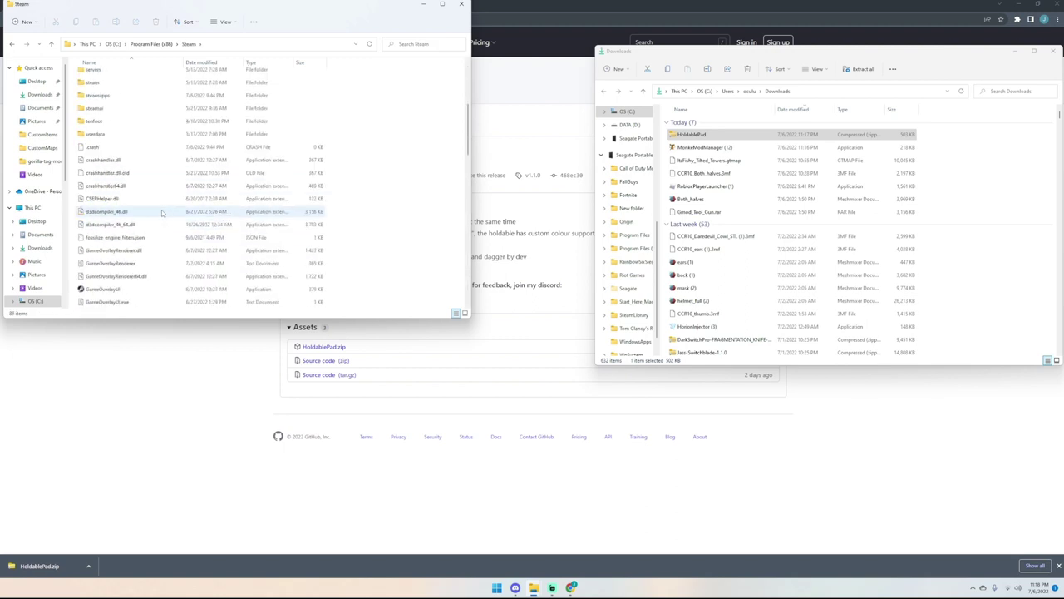
double_click(97, 96)
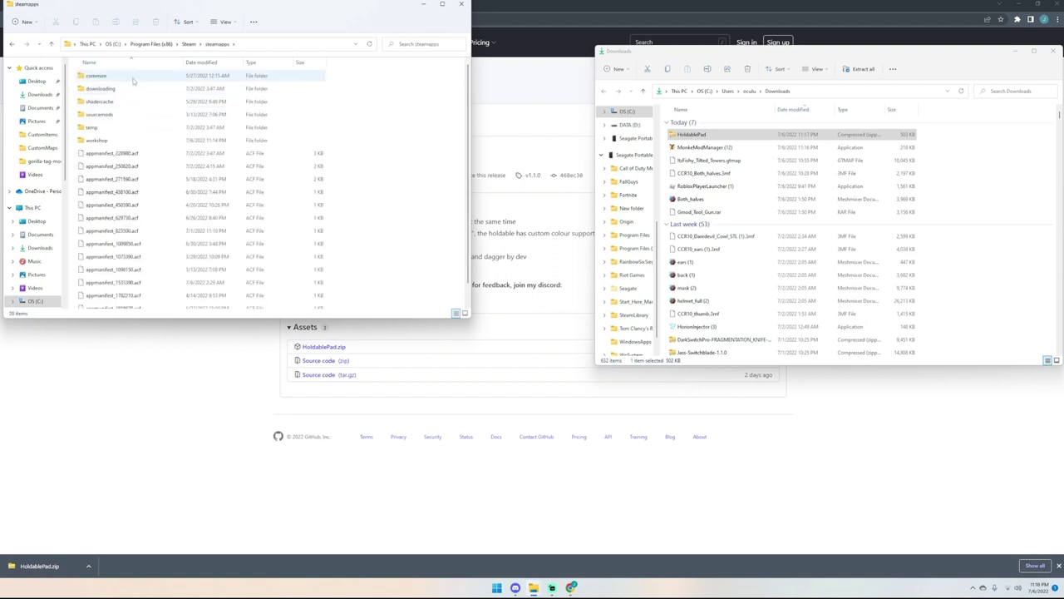
double_click(133, 78)
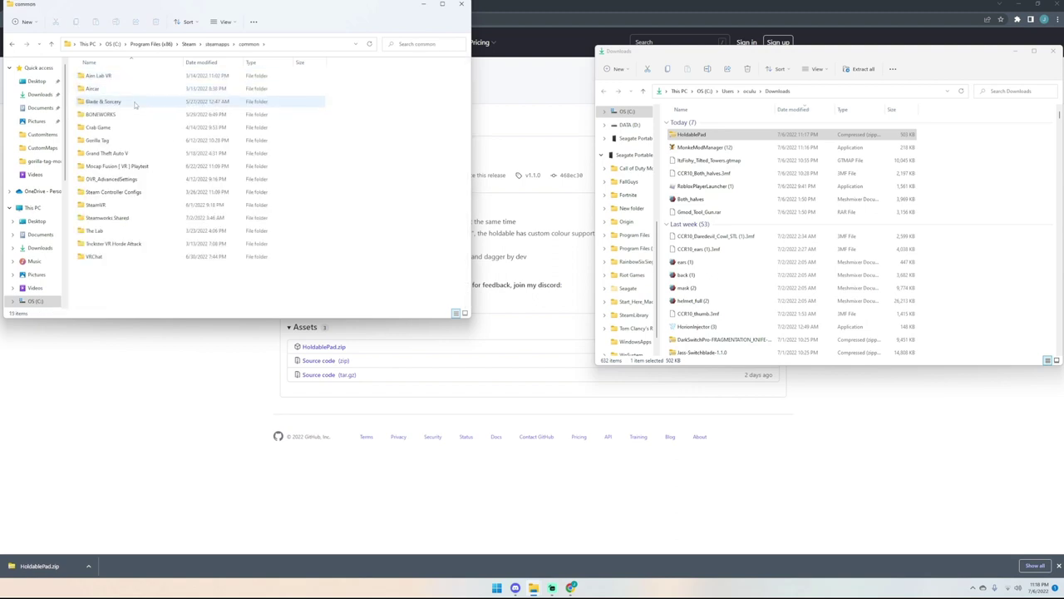
double_click(128, 140)
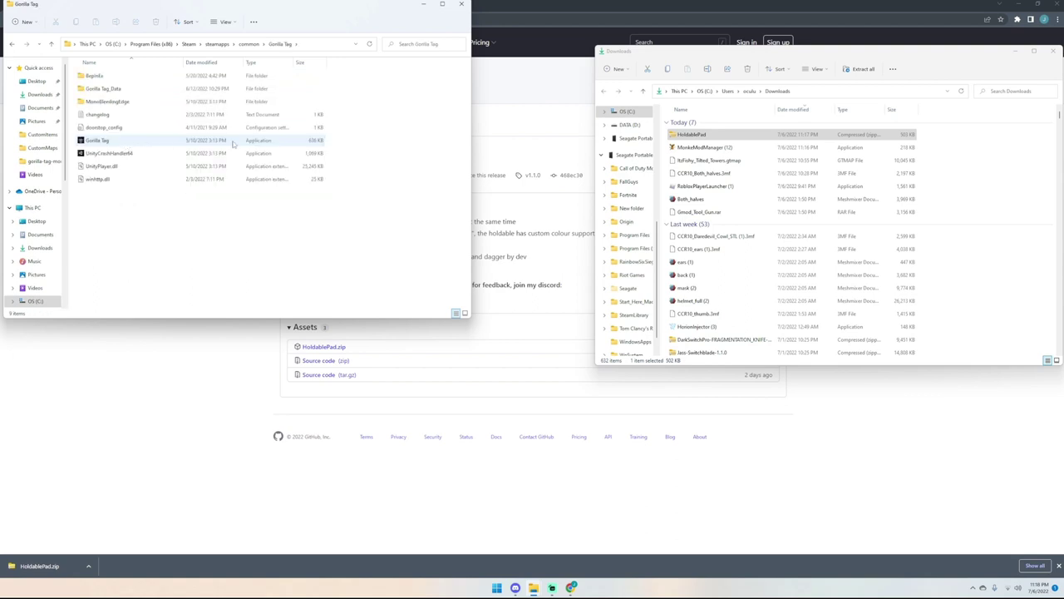
double_click(138, 77)
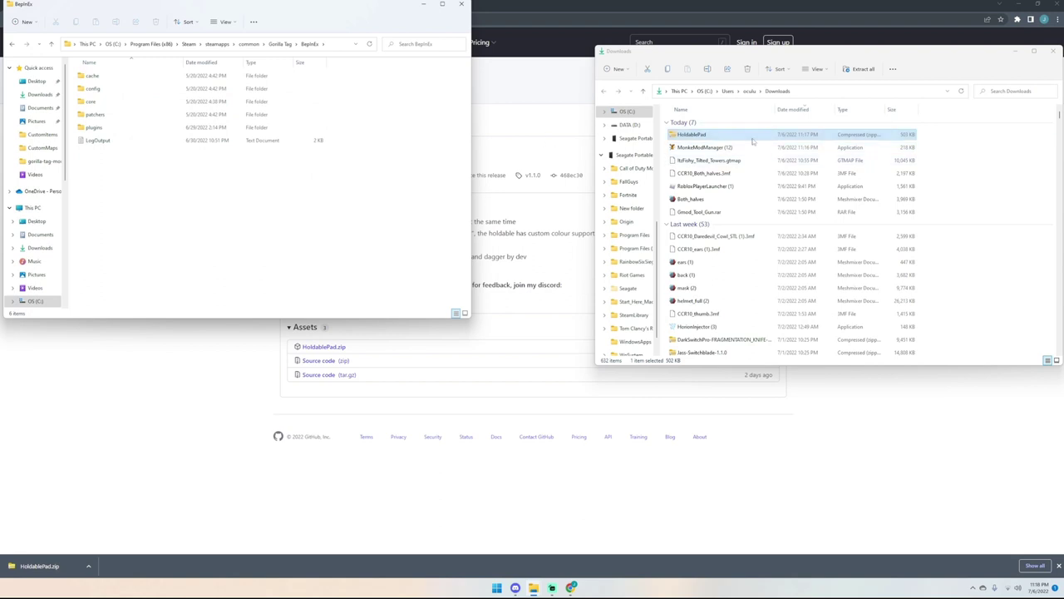
double_click(168, 131)
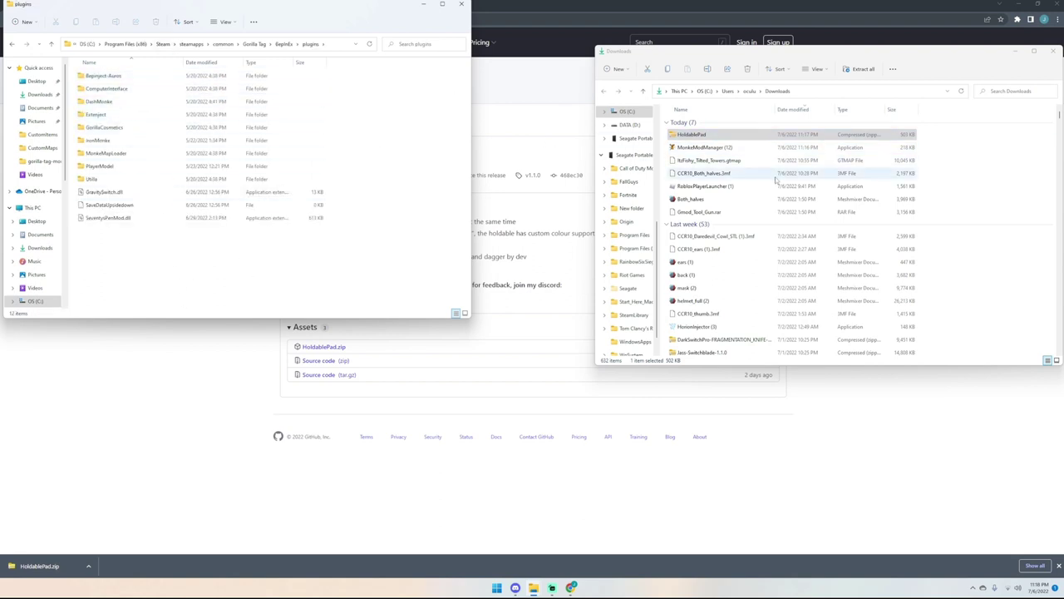
Step: Extract HoldablePad.zip to its default destination and open the extracted BepInEx\plugins\HoldablePad folder beside the game's plugins window
right_click(737, 137)
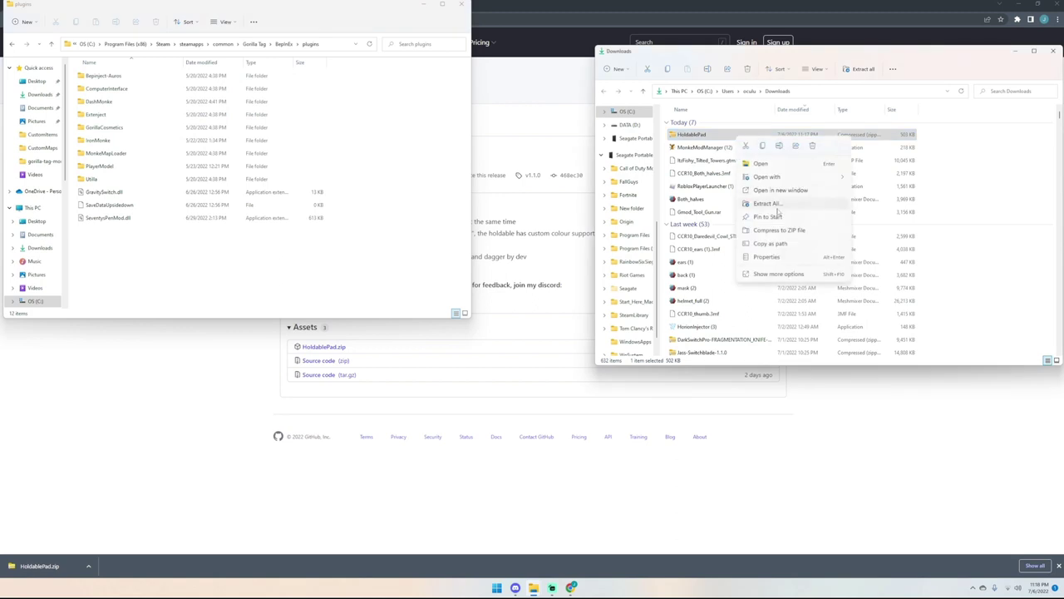
click(778, 205)
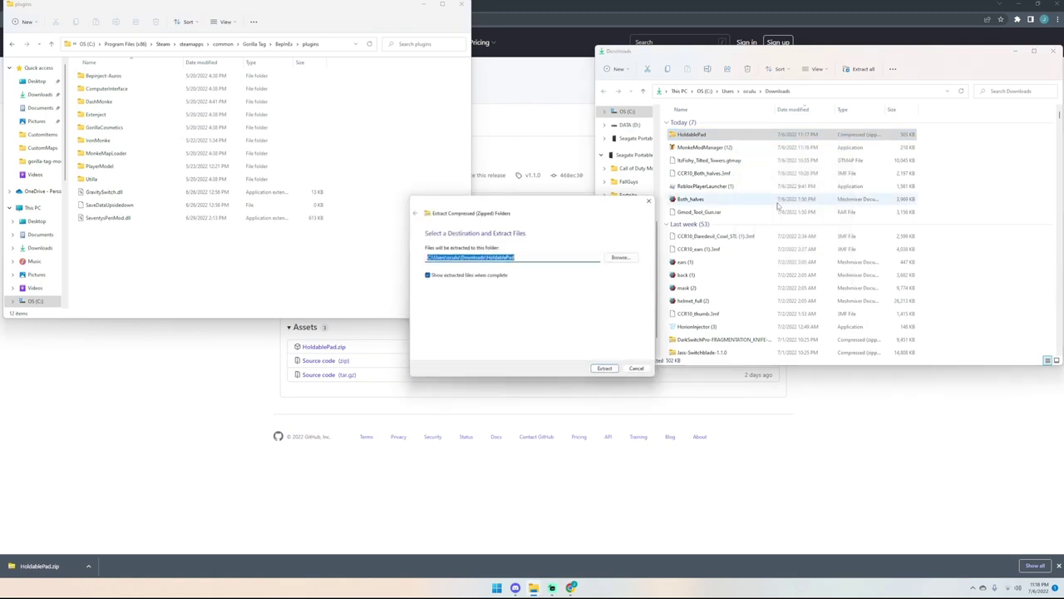
click(608, 373)
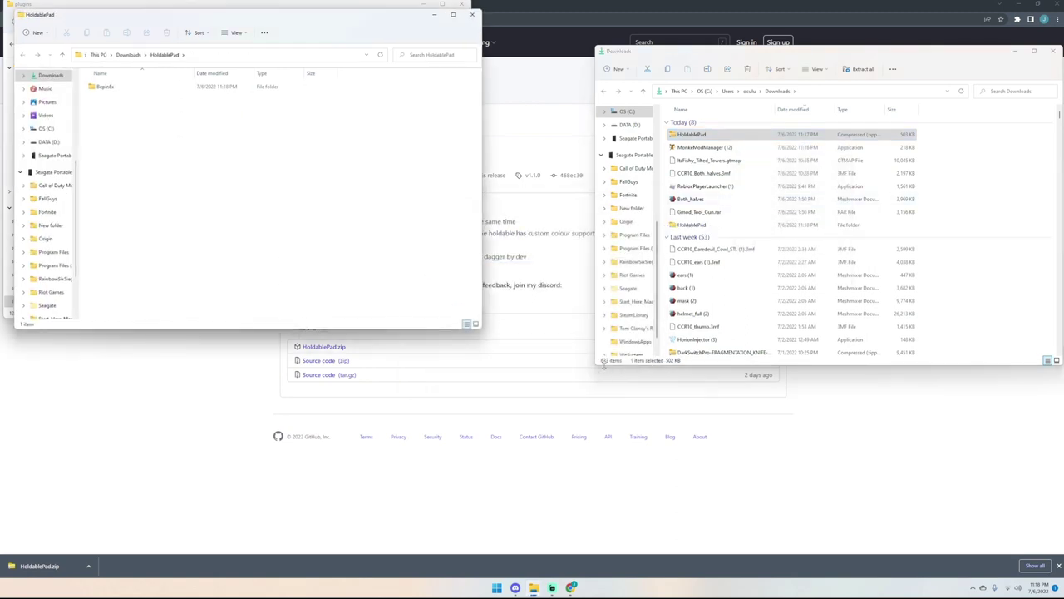
double_click(162, 81)
drag(90, 9, 648, 47)
double_click(698, 127)
double_click(697, 127)
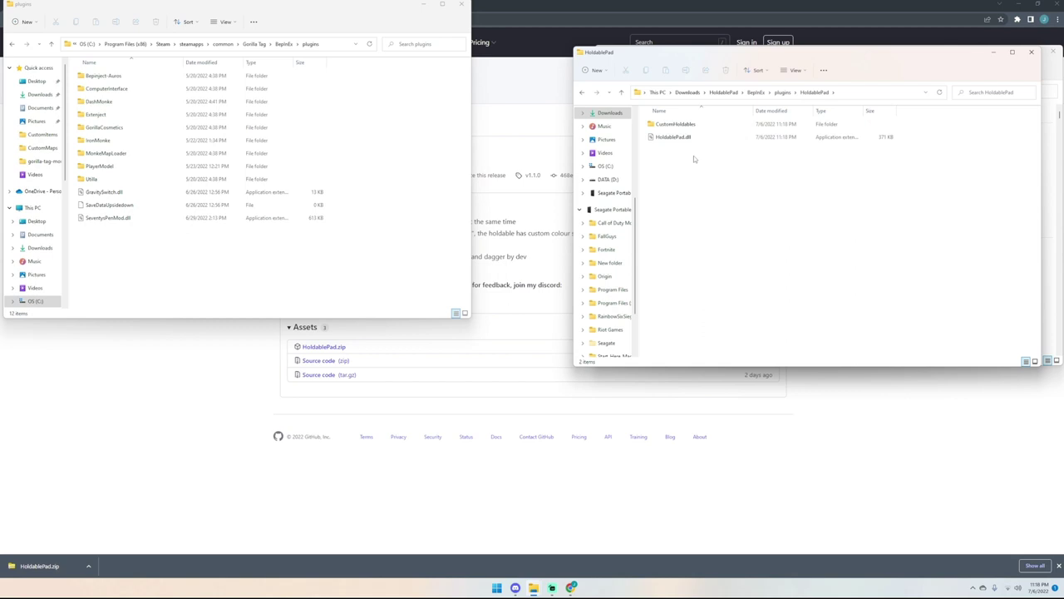
Step: Move the CustomHoldables folder and HoldablePad.dll into Gorilla Tag's plugins folder, and close the File Explorer windows used
drag(694, 156, 213, 253)
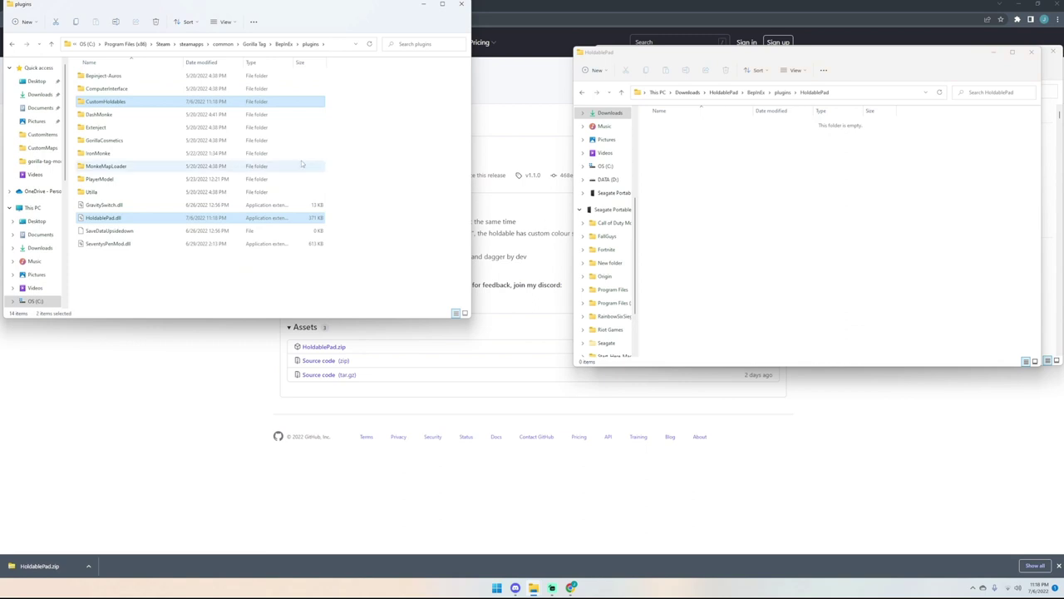
click(1033, 52)
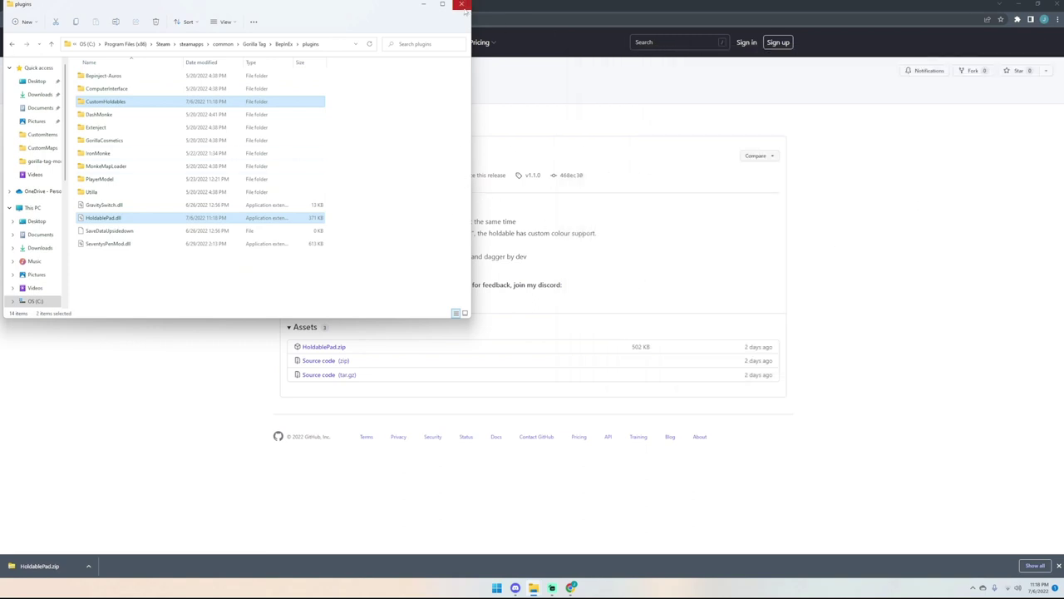
click(462, 4)
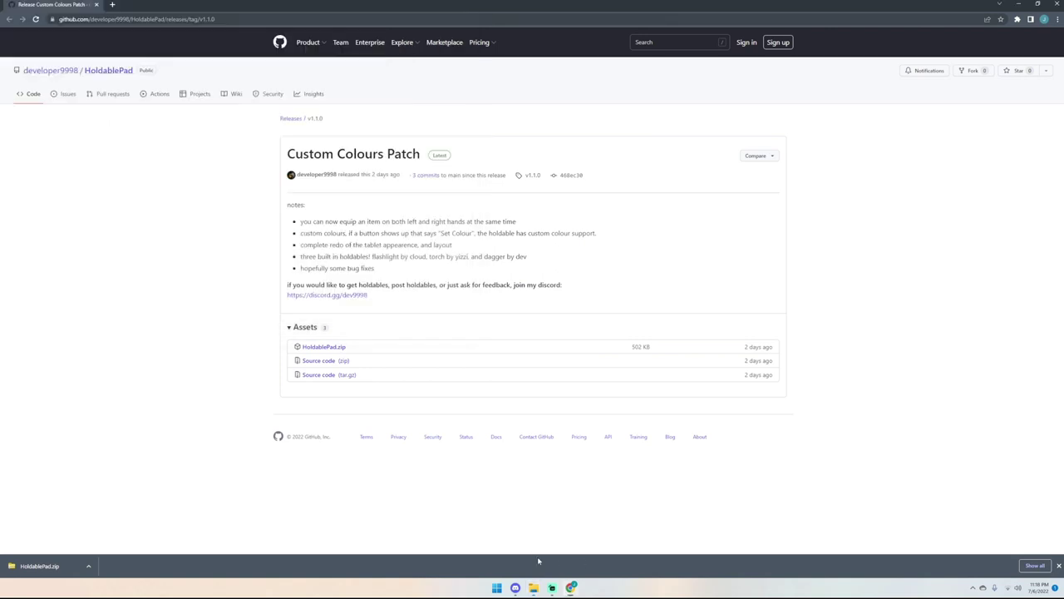
Step: Open C:\Program Files (x86)\Steam\steamapps\common\Gorilla Tag\BepInEx in File Explorer
mouse_move(533, 589)
click(508, 534)
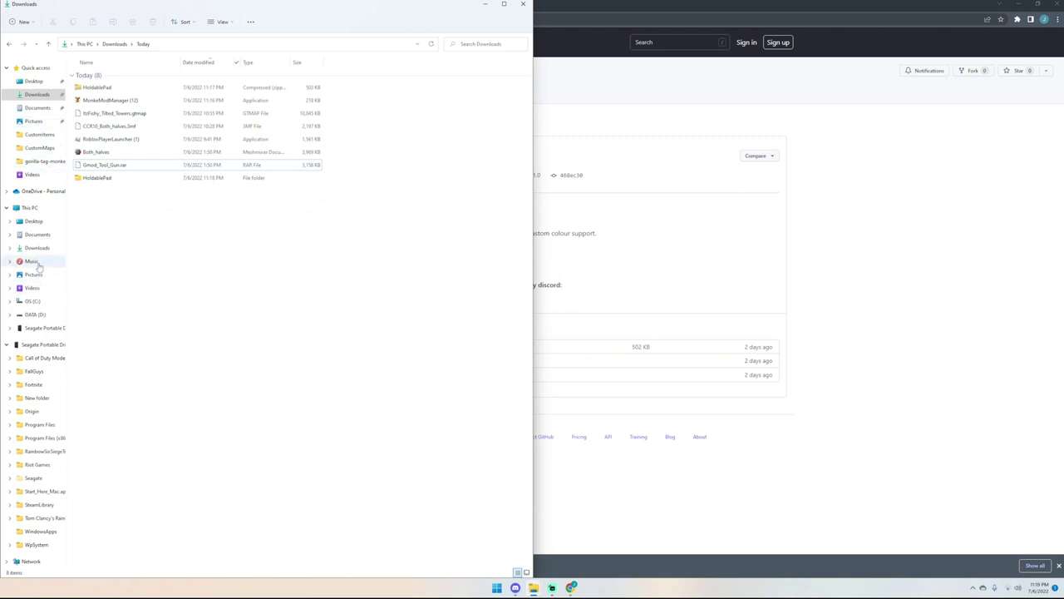
click(29, 207)
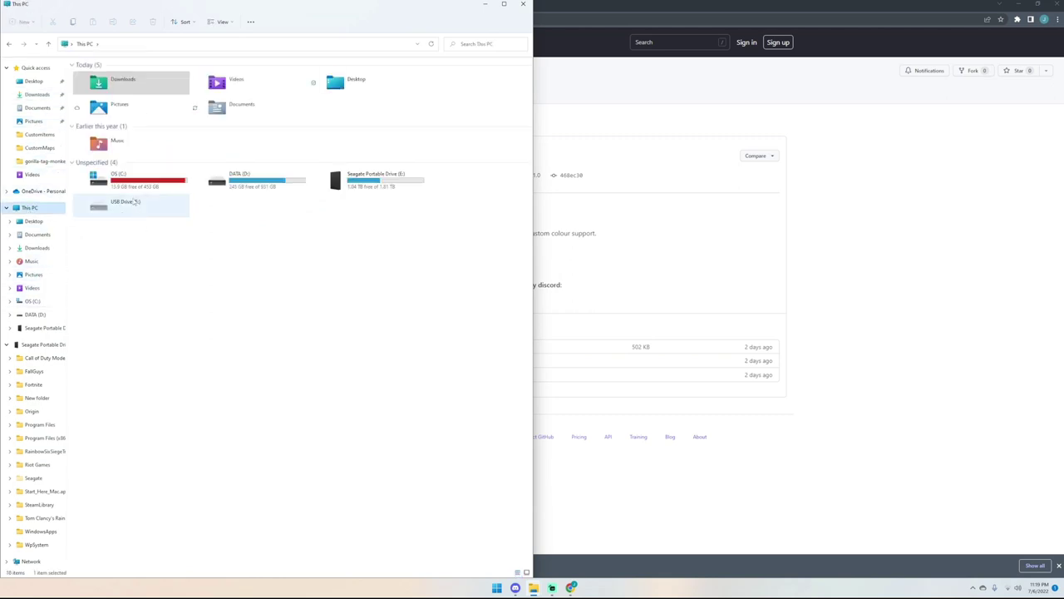
double_click(125, 176)
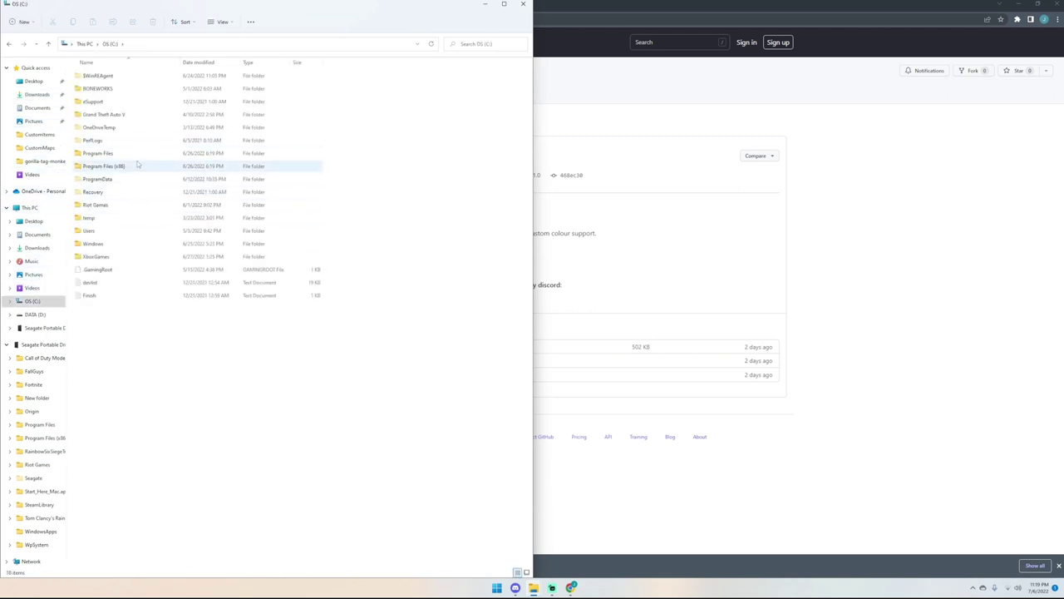
double_click(138, 166)
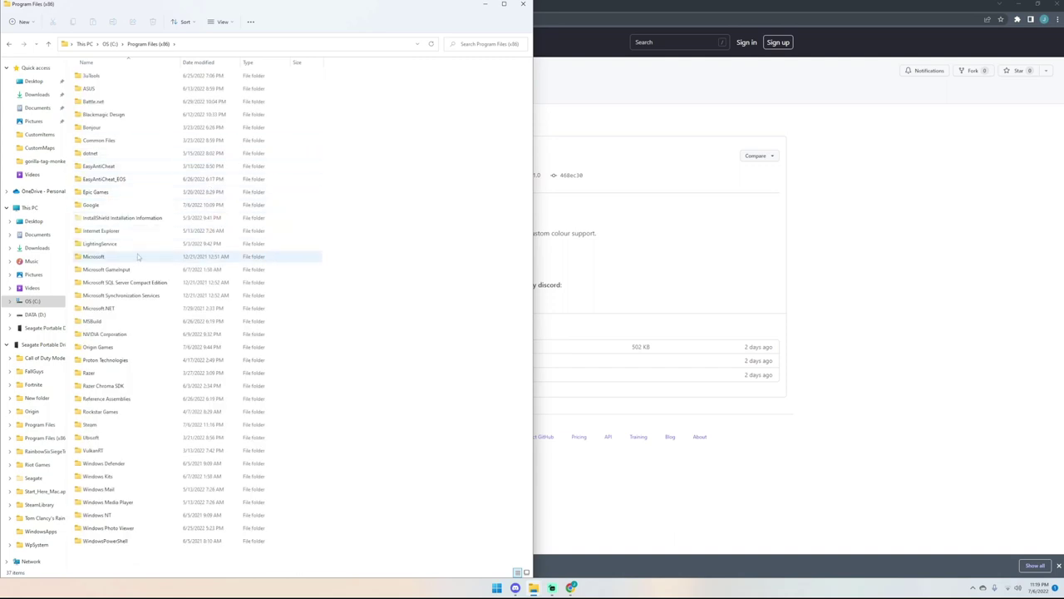
double_click(133, 425)
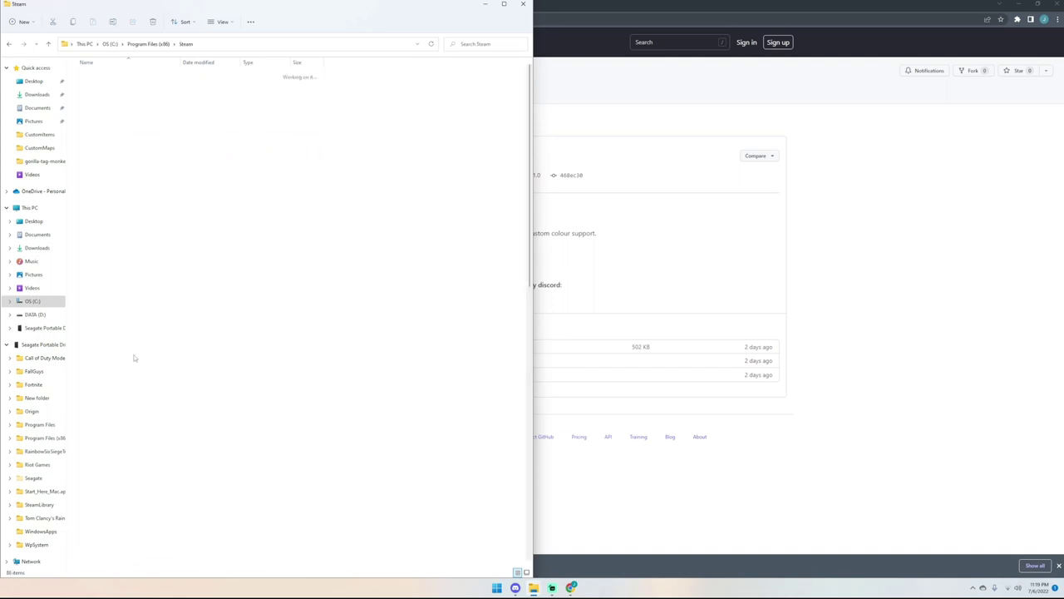
double_click(119, 282)
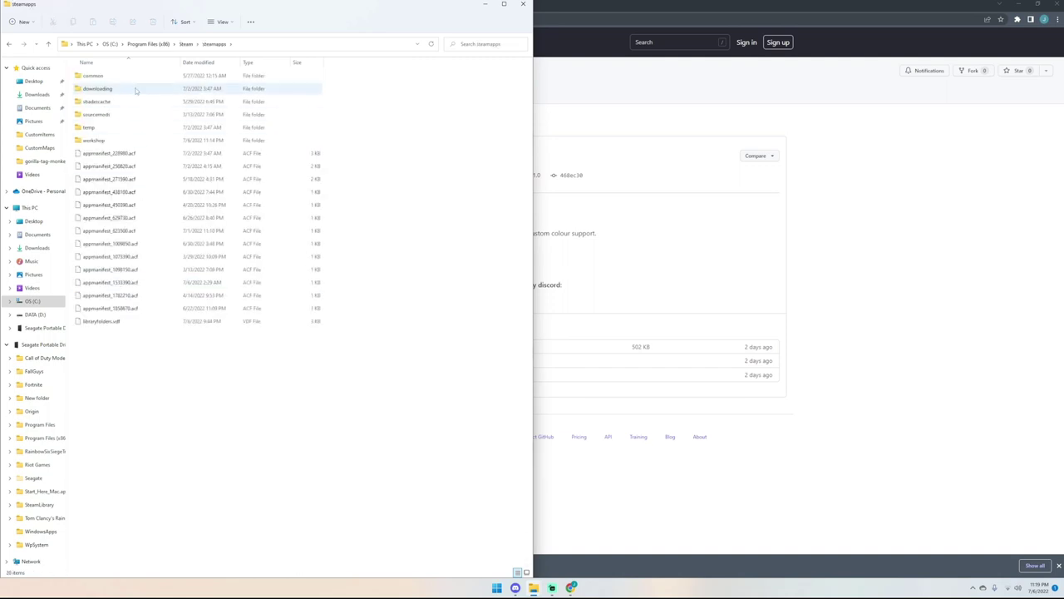
double_click(135, 75)
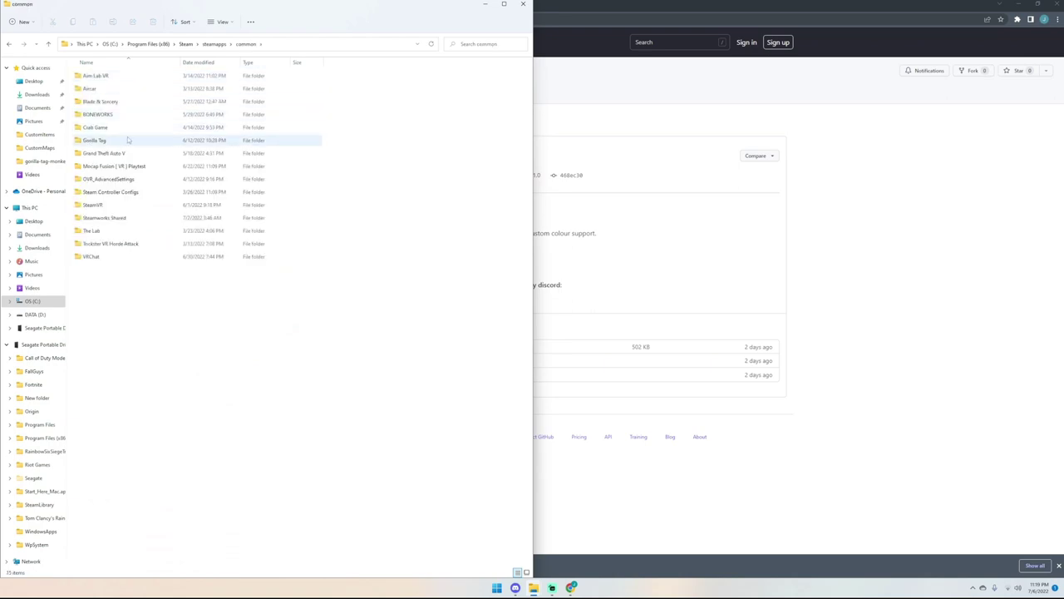
double_click(126, 139)
double_click(125, 77)
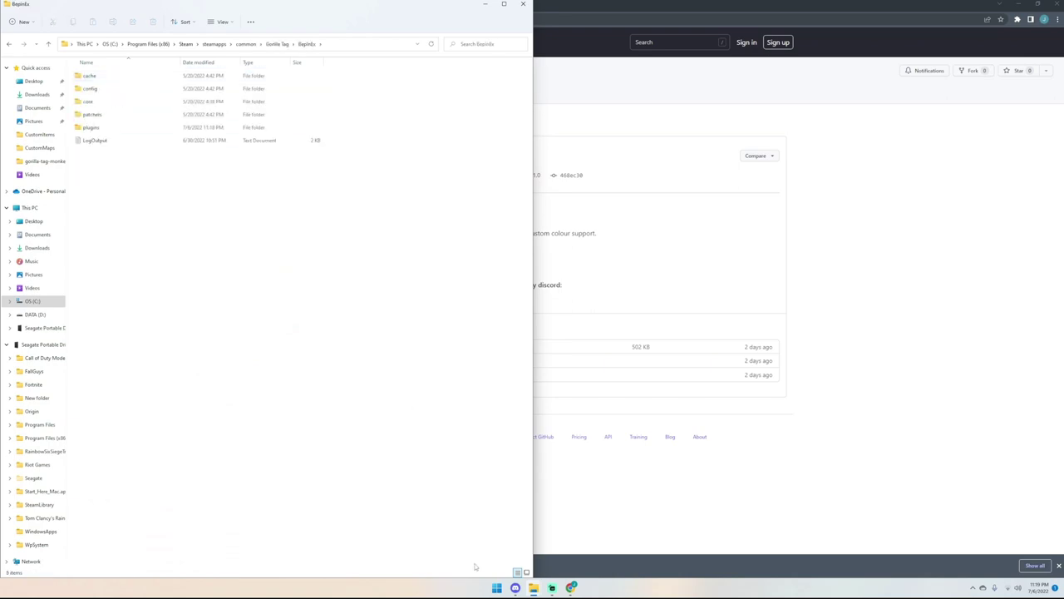
Step: Place the second File Explorer window beside the BepInEx window and show the Downloads folder in it
mouse_move(534, 586)
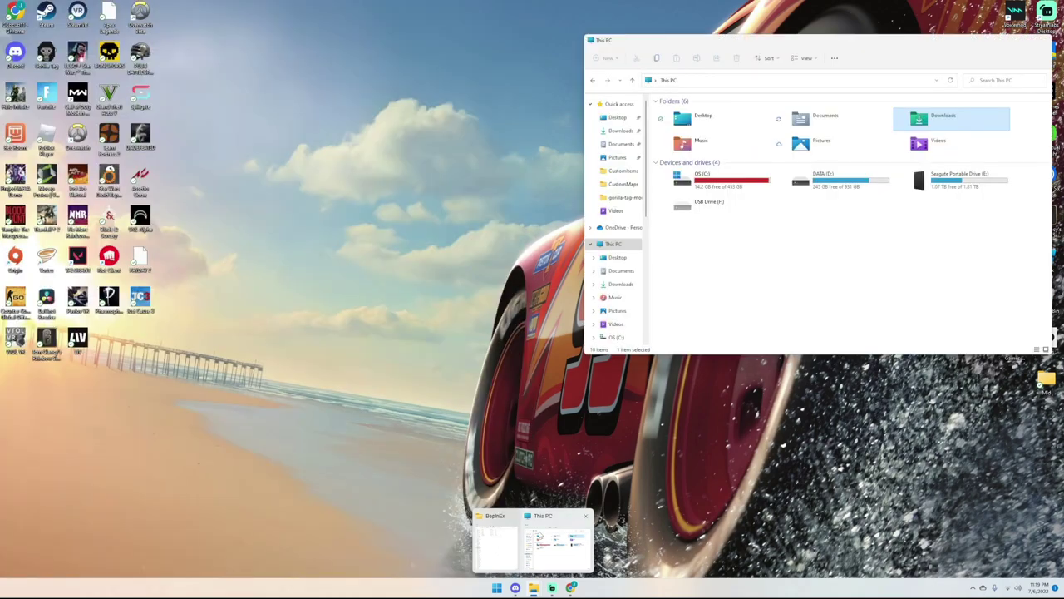
click(557, 539)
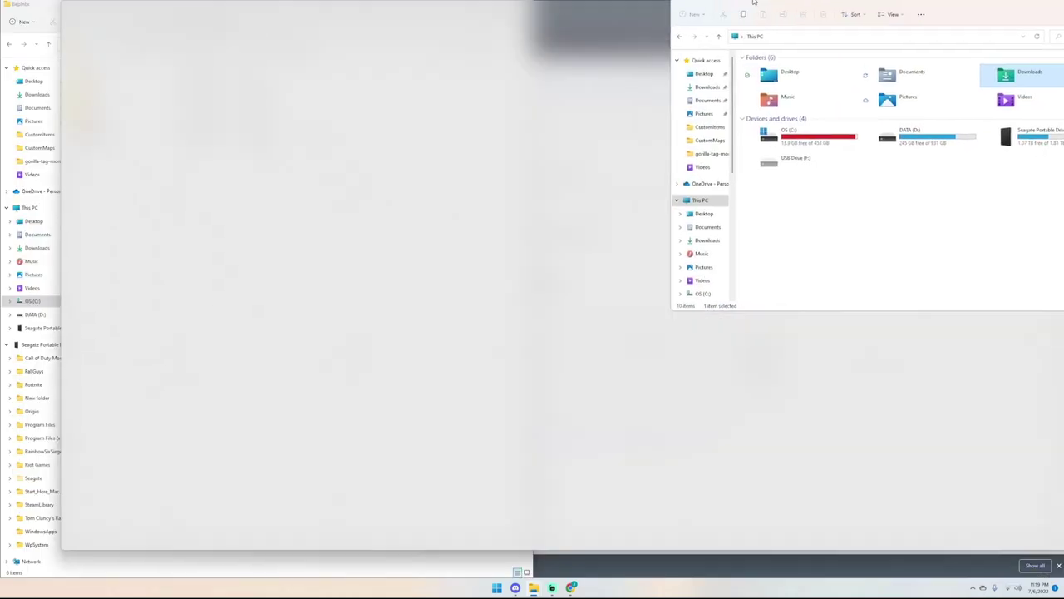
double_click(671, 42)
drag(273, 3, 1061, 88)
click(569, 94)
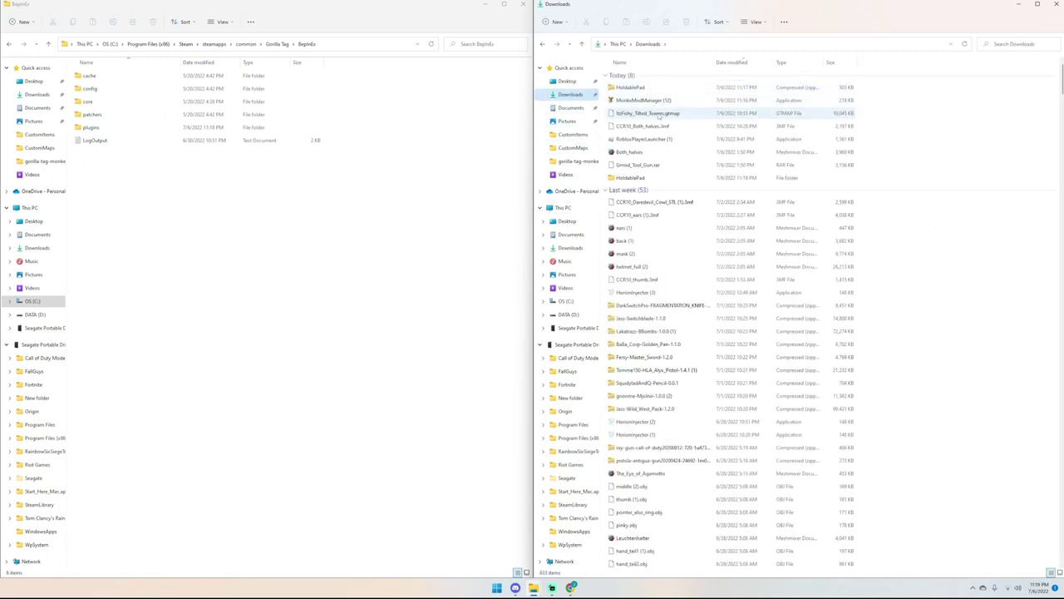
Step: Move ItzFishy_Tilted_Towers.gtmap from Downloads into BepInEx\plugins\MonkeMapLoader\CustomMaps, and close the CustomMaps window
click(673, 114)
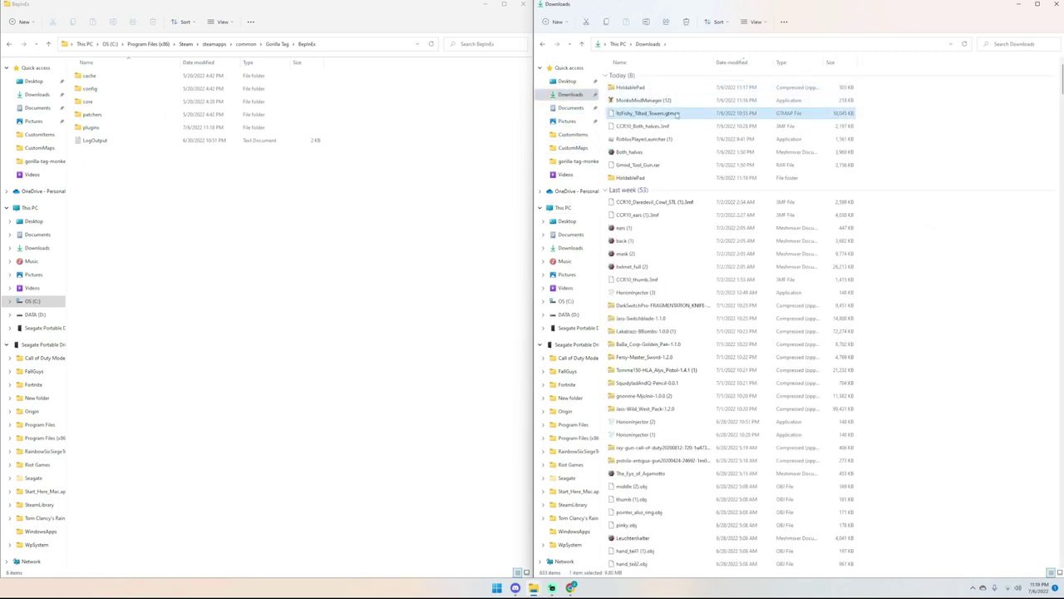
double_click(125, 129)
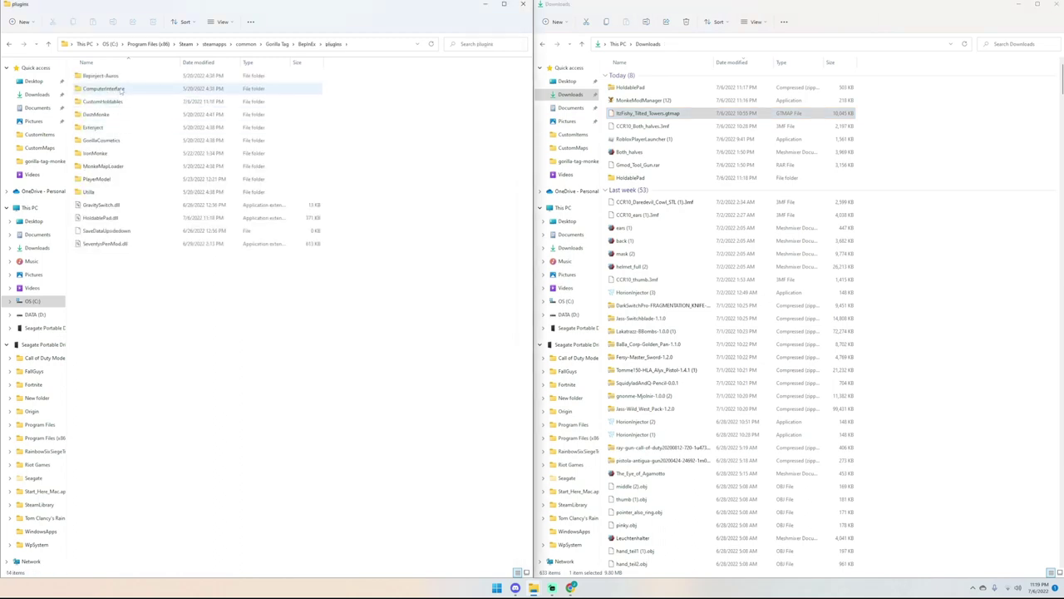
double_click(104, 166)
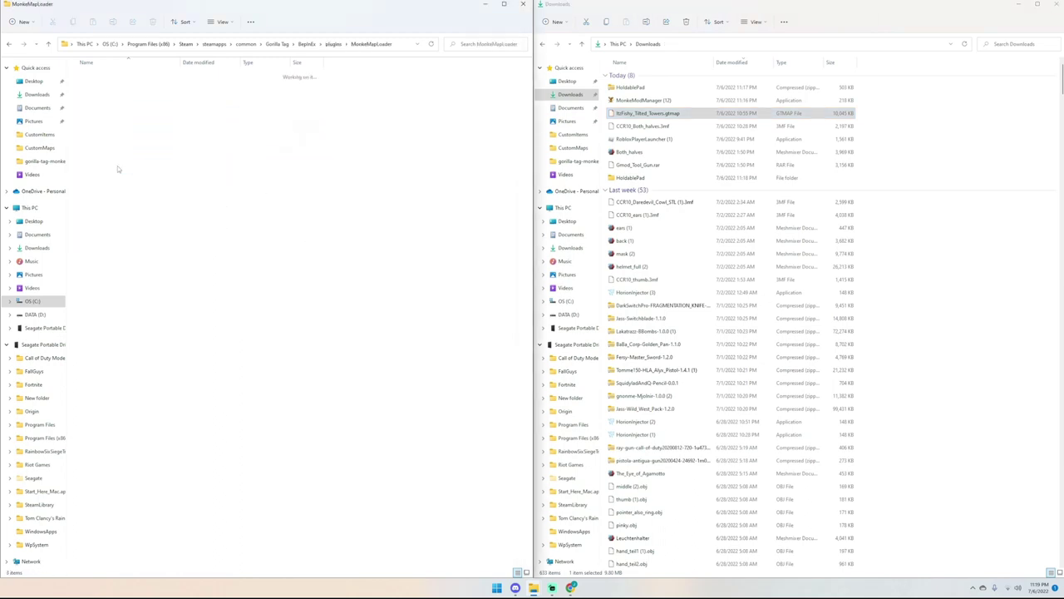
double_click(97, 74)
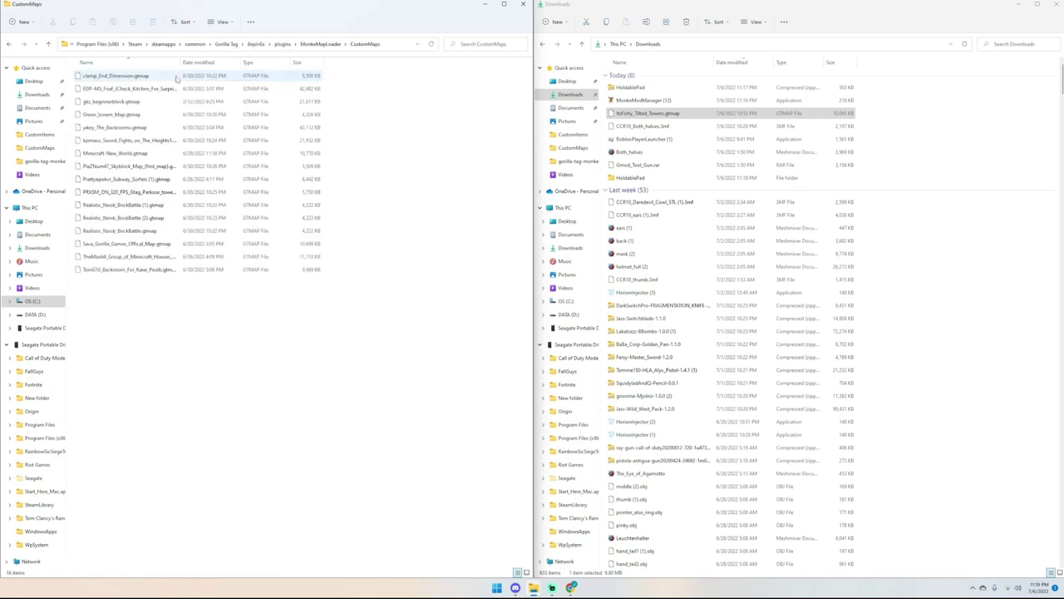
drag(667, 119, 189, 131)
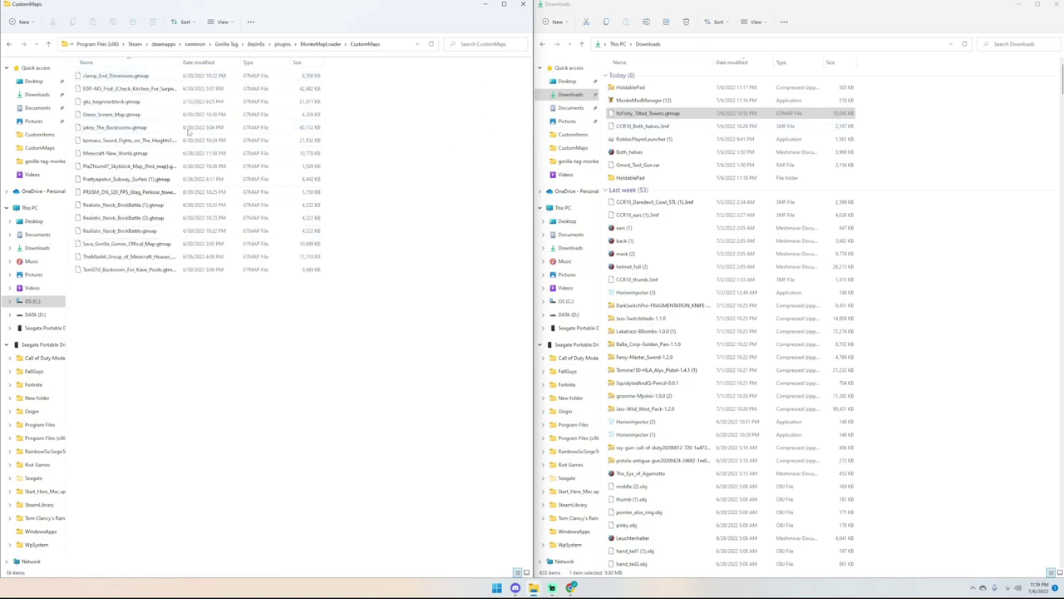
drag(638, 119, 402, 145)
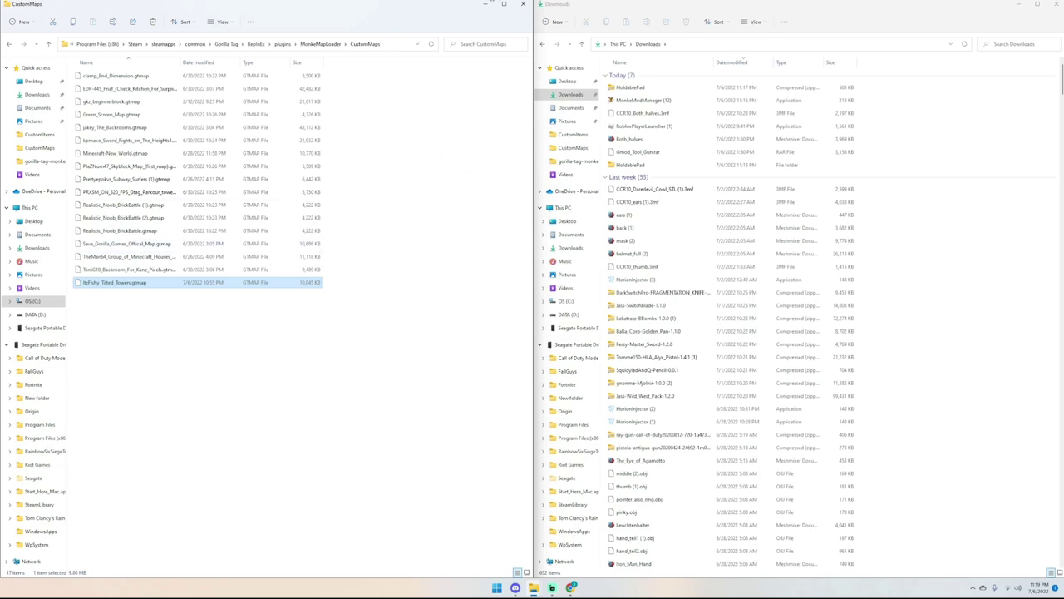
click(520, 6)
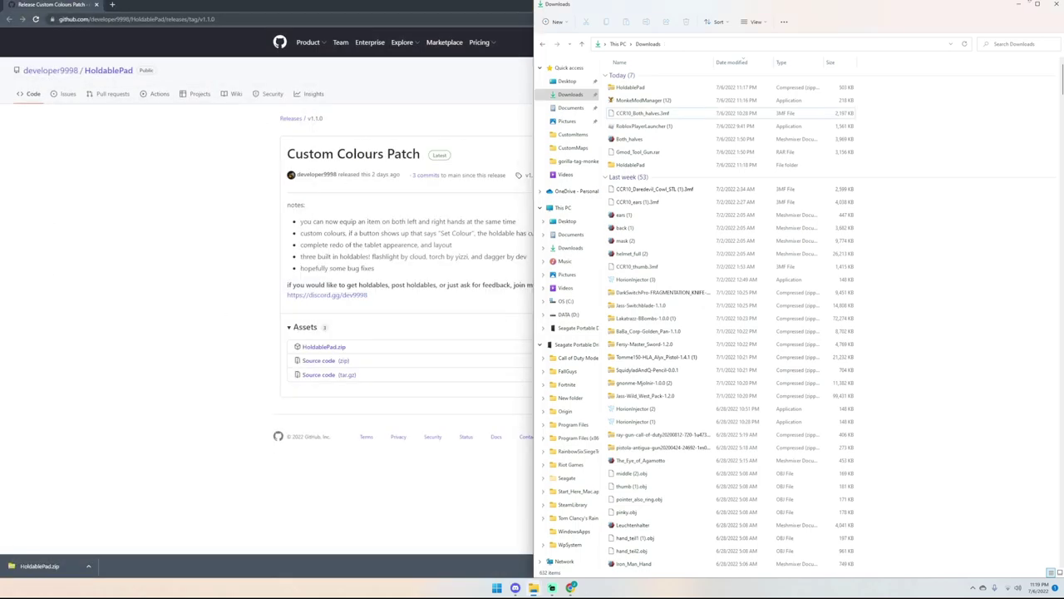
Step: Dock the Downloads window on one half of the screen and open Gorilla Tag's BepInEx folder in it
drag(955, 13, 1, 166)
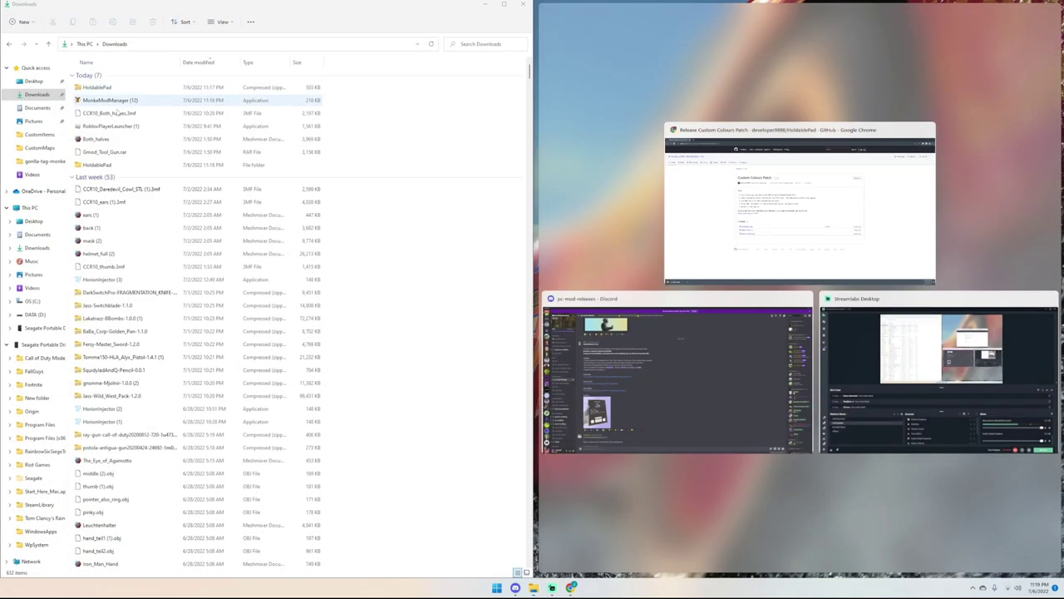
click(29, 207)
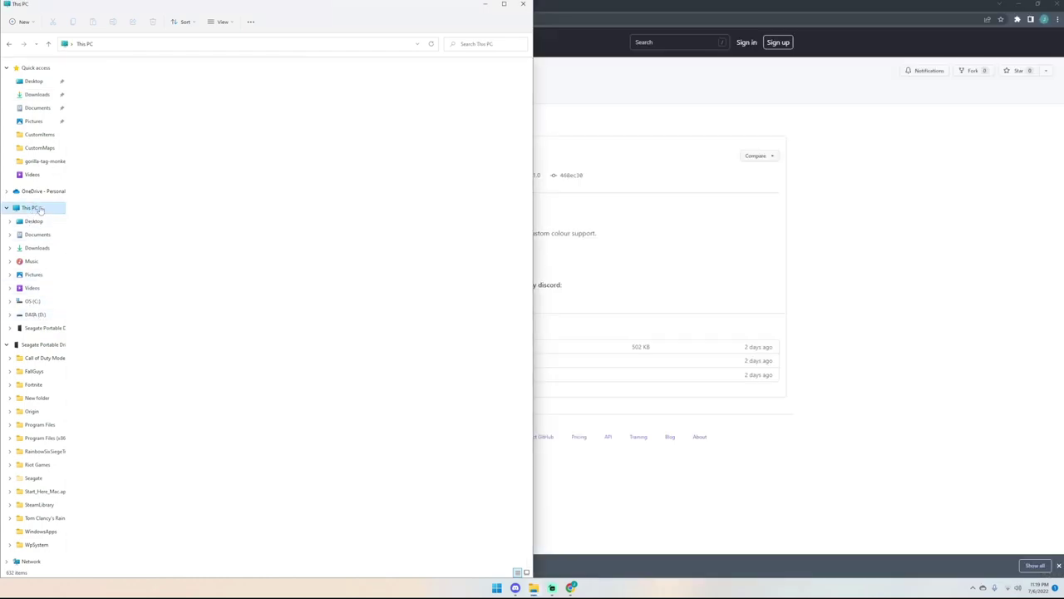
double_click(141, 146)
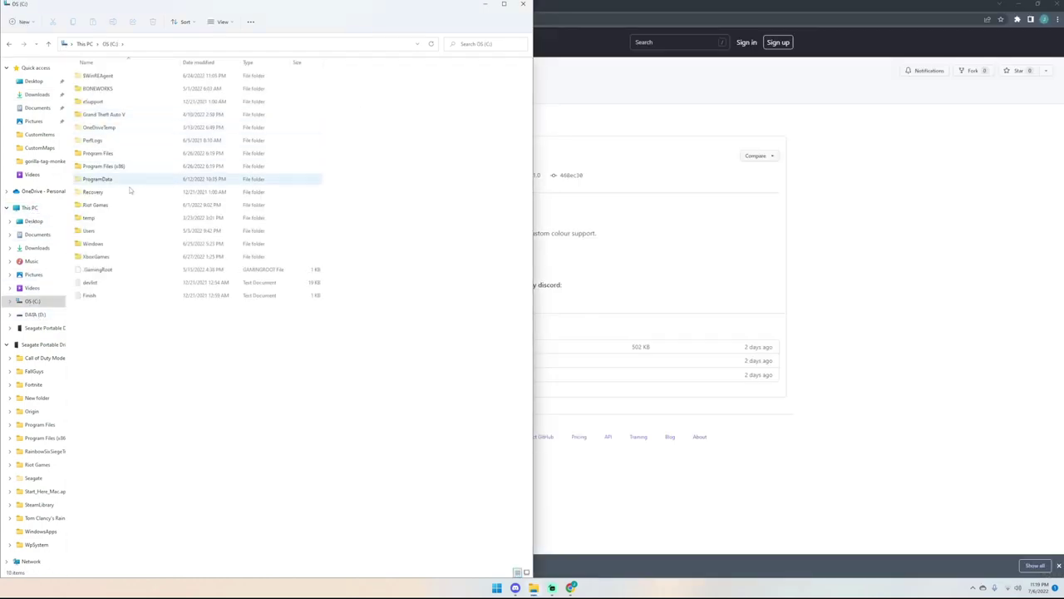
click(35, 149)
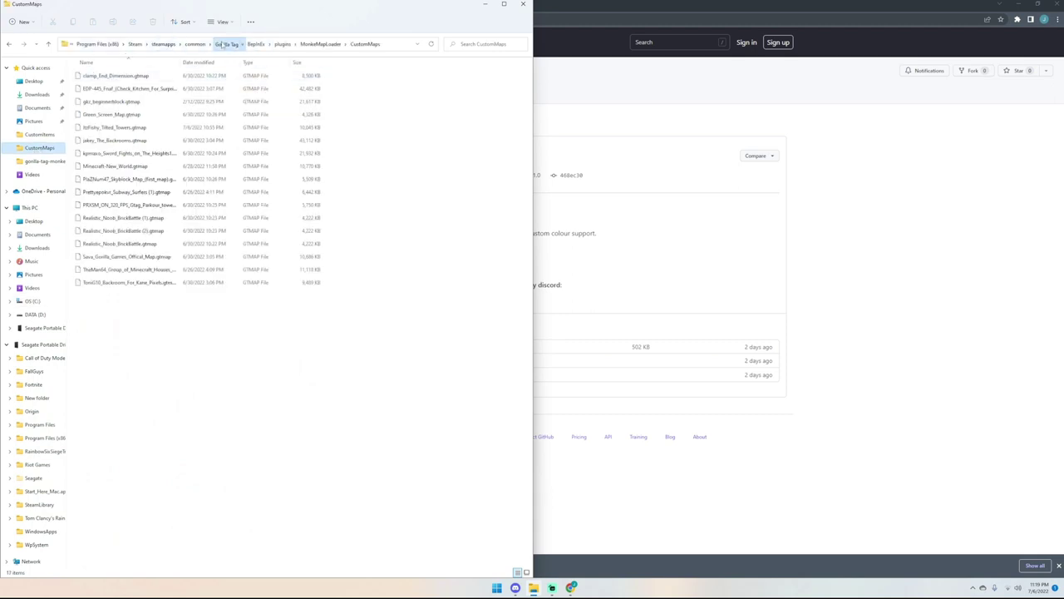
click(223, 44)
double_click(163, 77)
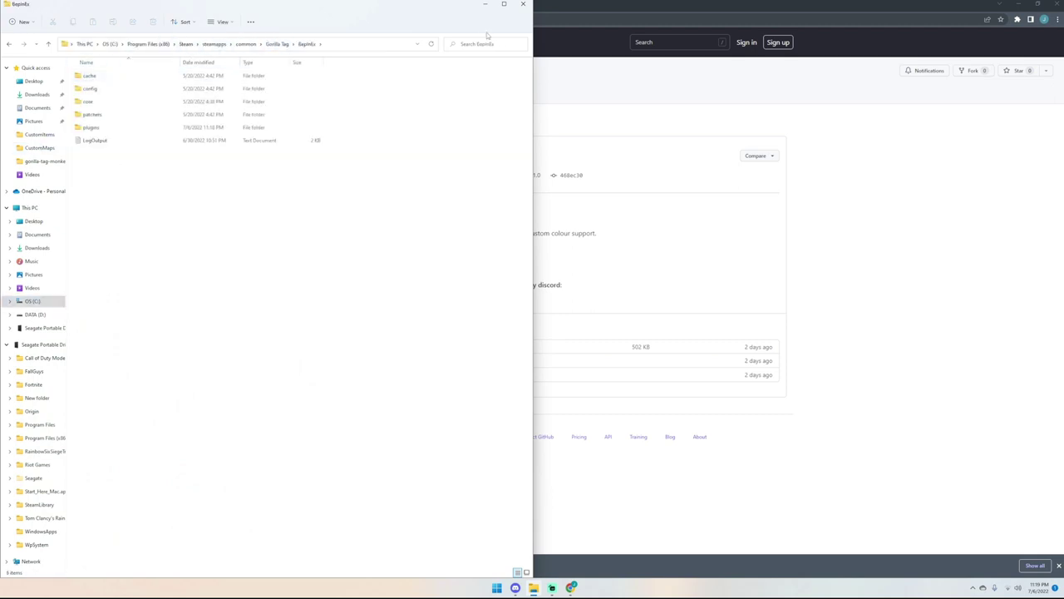
Step: Switch to Discord and browse the posted materials and their preview images in the GorillaTag Modding server's materials channel
click(515, 588)
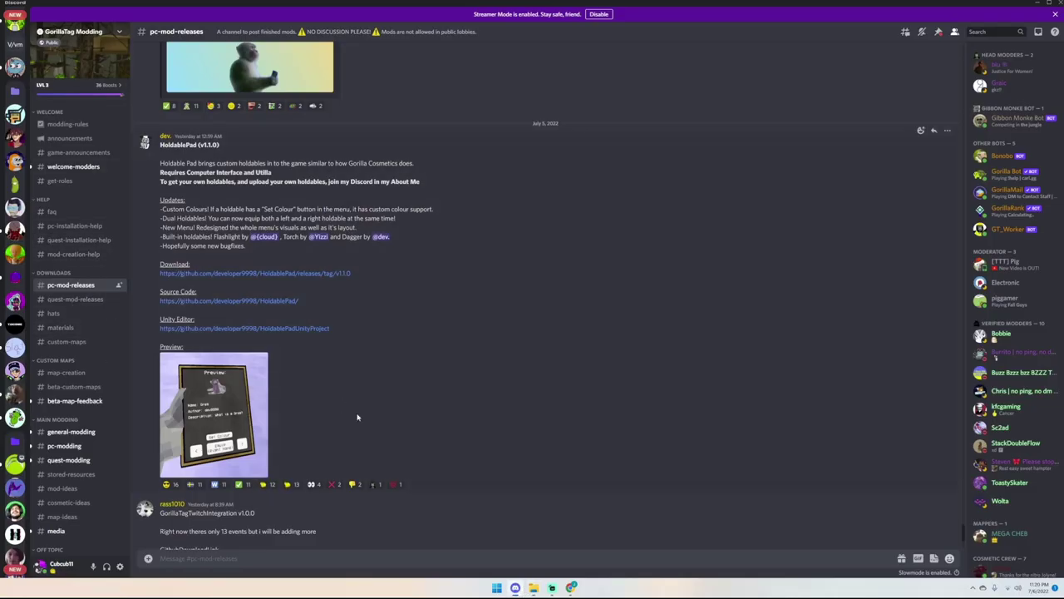
click(87, 326)
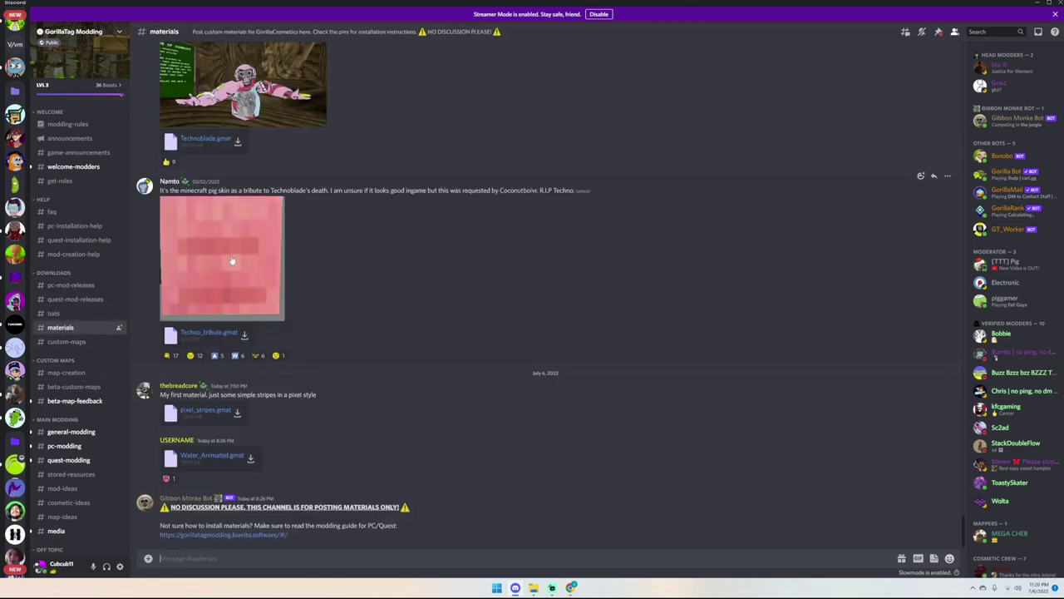
scroll(233, 261, up, 3)
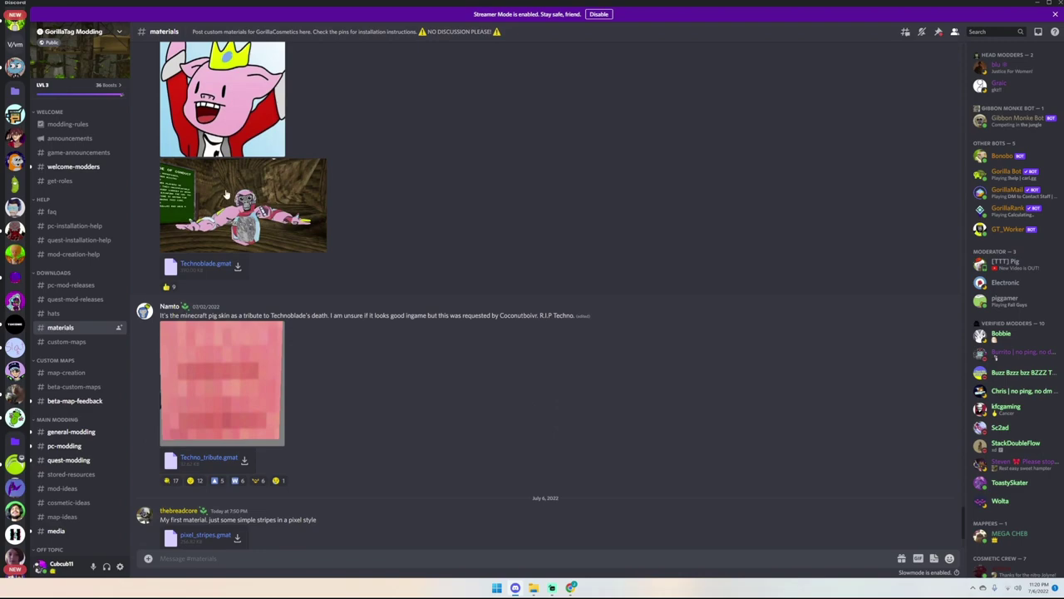
click(227, 194)
click(187, 246)
scroll(289, 258, up, 10)
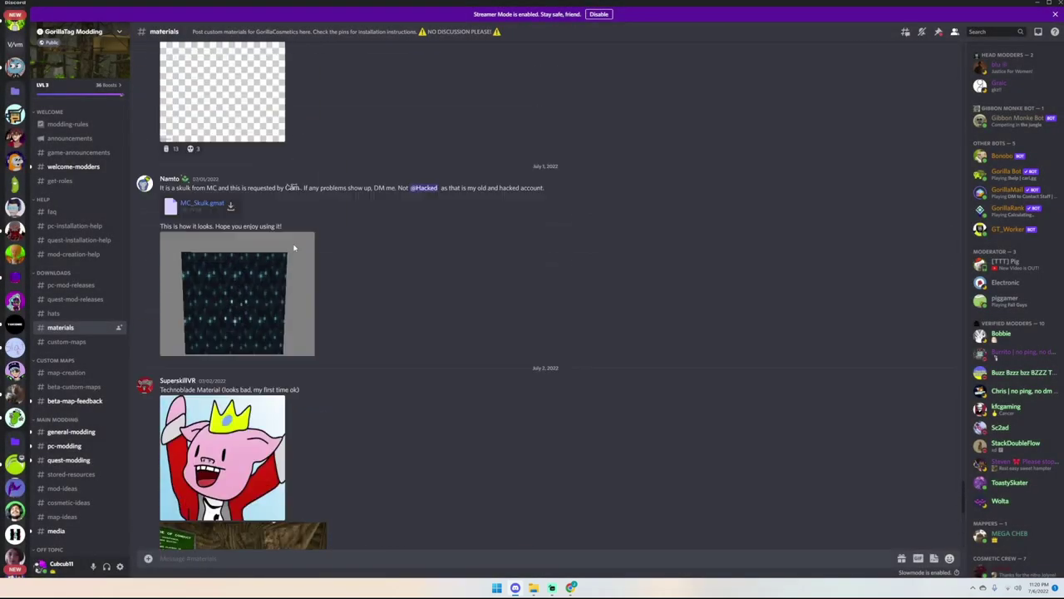
scroll(289, 257, up, 8)
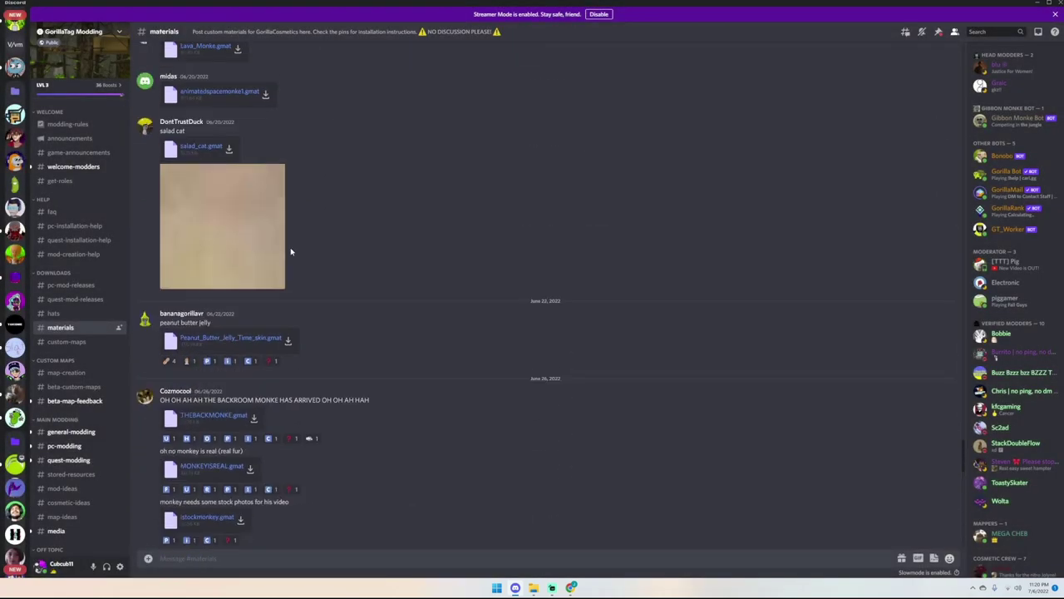
scroll(325, 283, up, 5)
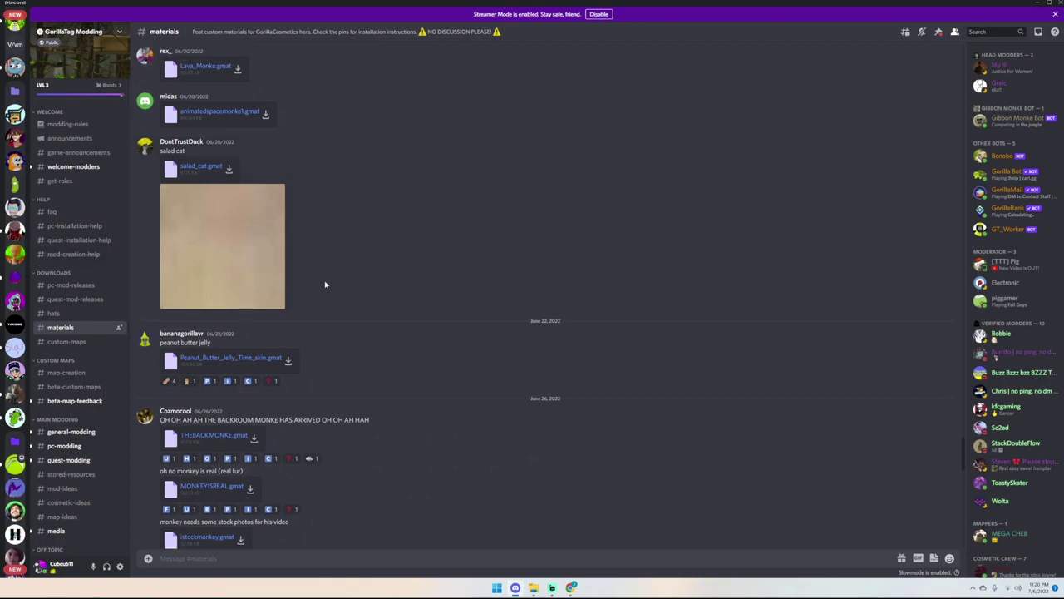
click(264, 480)
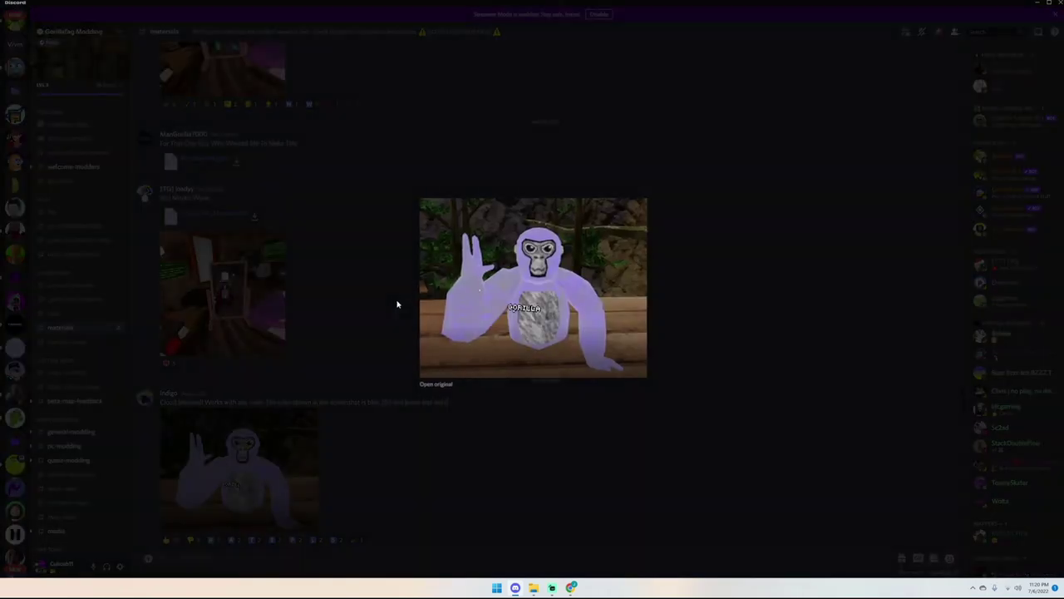
click(399, 302)
click(250, 298)
click(299, 307)
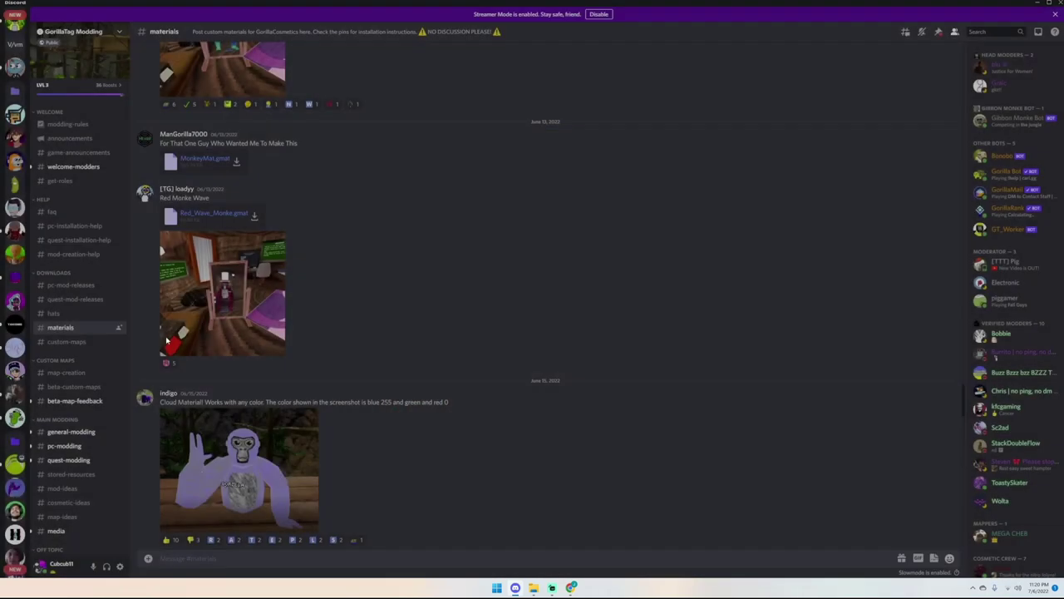
Step: Download Rainbow_hat.hat from the hats channel and show the downloaded file in its folder
click(54, 313)
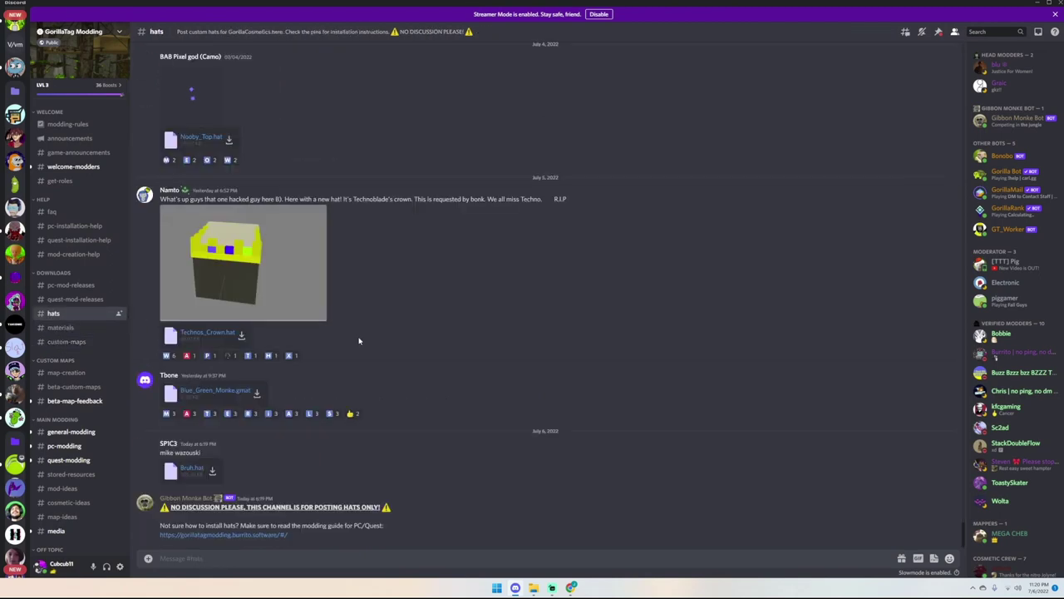
scroll(277, 306, up, 3)
scroll(277, 306, down, 3)
scroll(236, 353, up, 5)
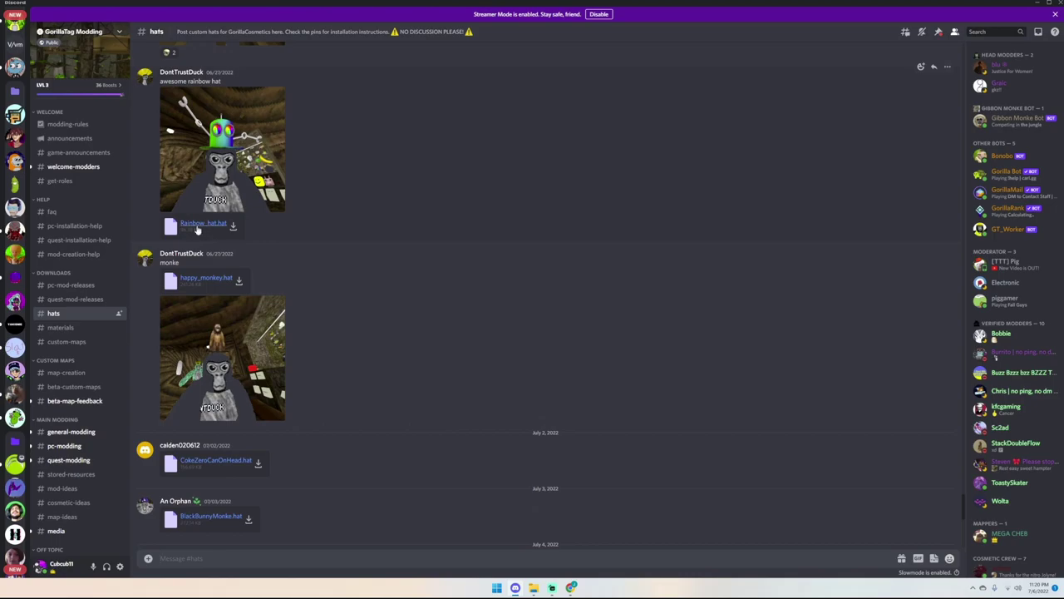
click(198, 225)
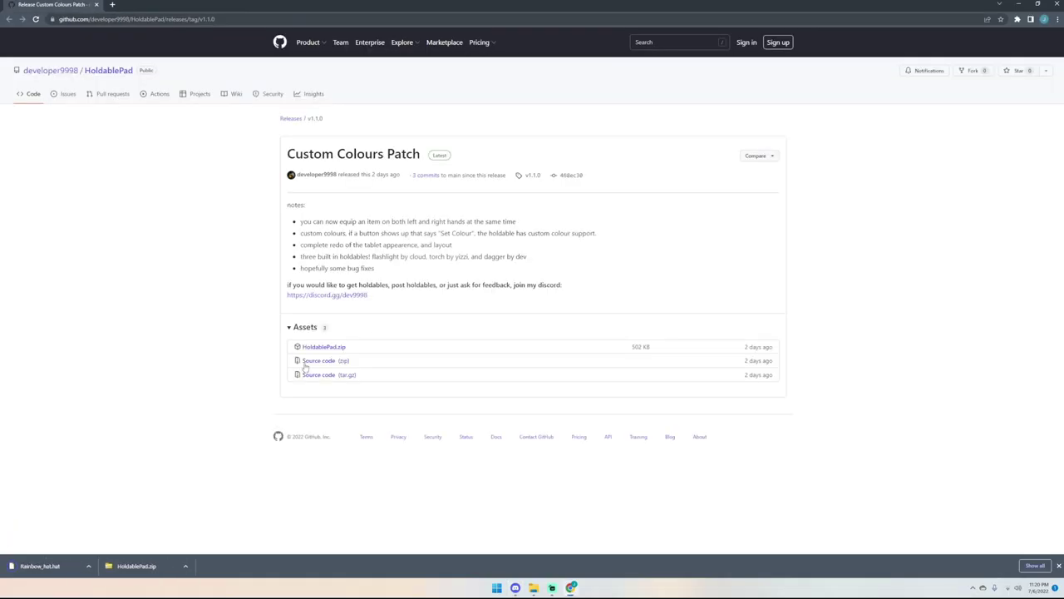
click(88, 566)
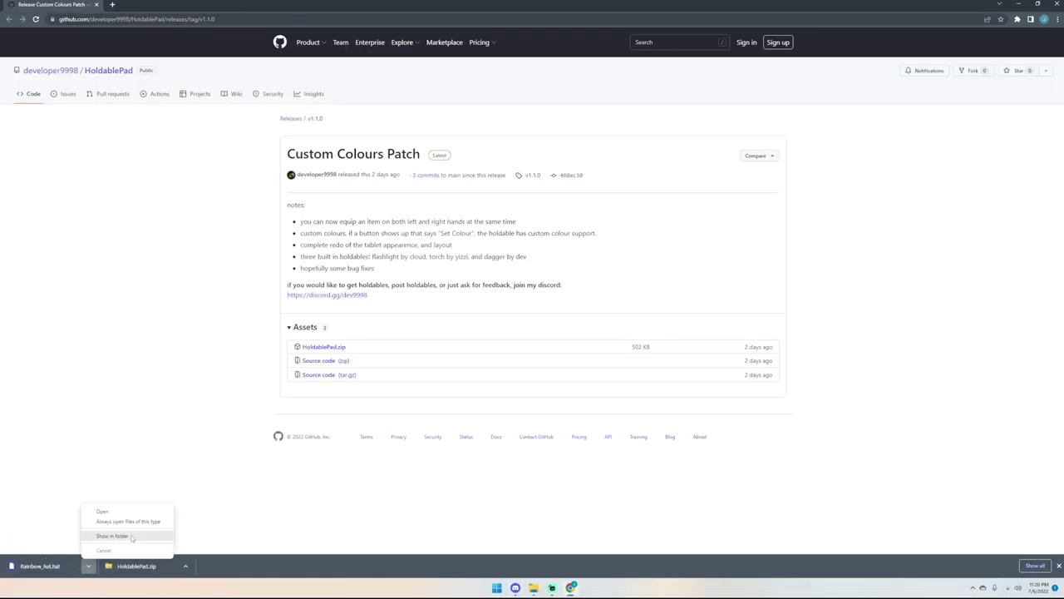
Step: Place the BepInEx window beside the Downloads window and open its plugins folder
mouse_move(539, 592)
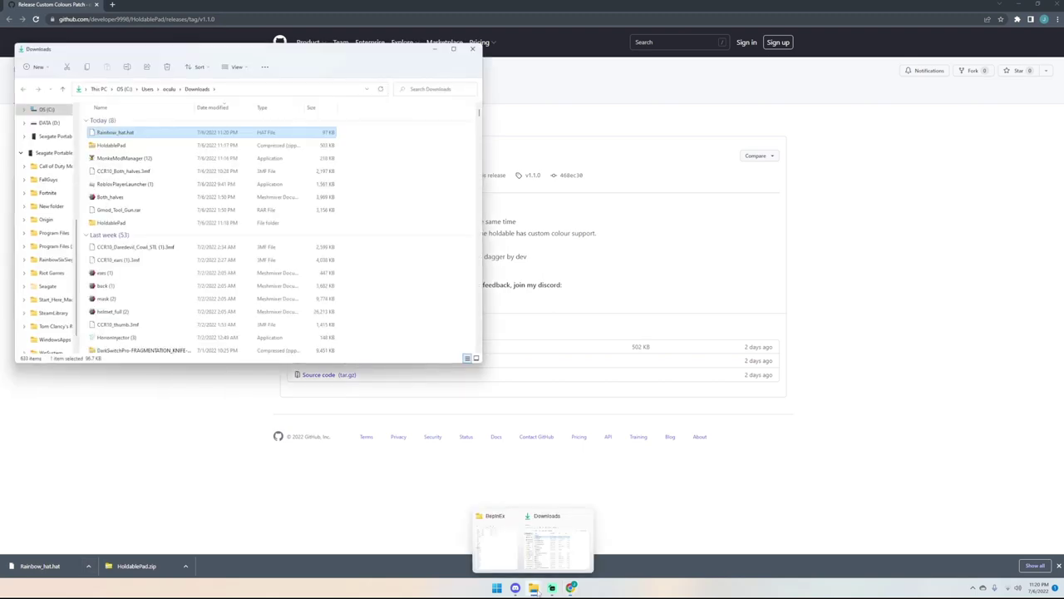
click(512, 529)
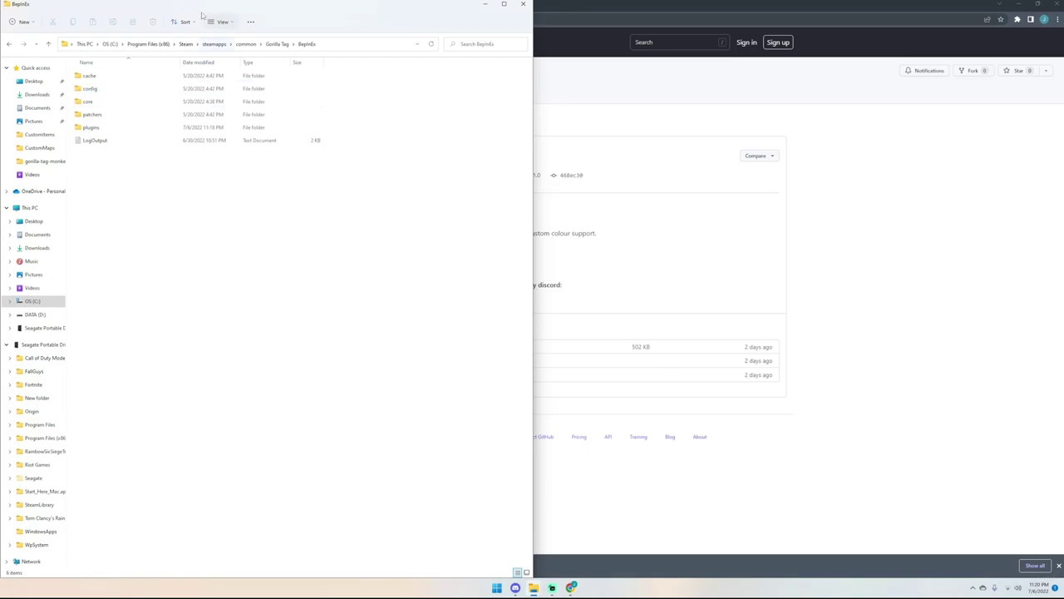
drag(206, 13, 996, 43)
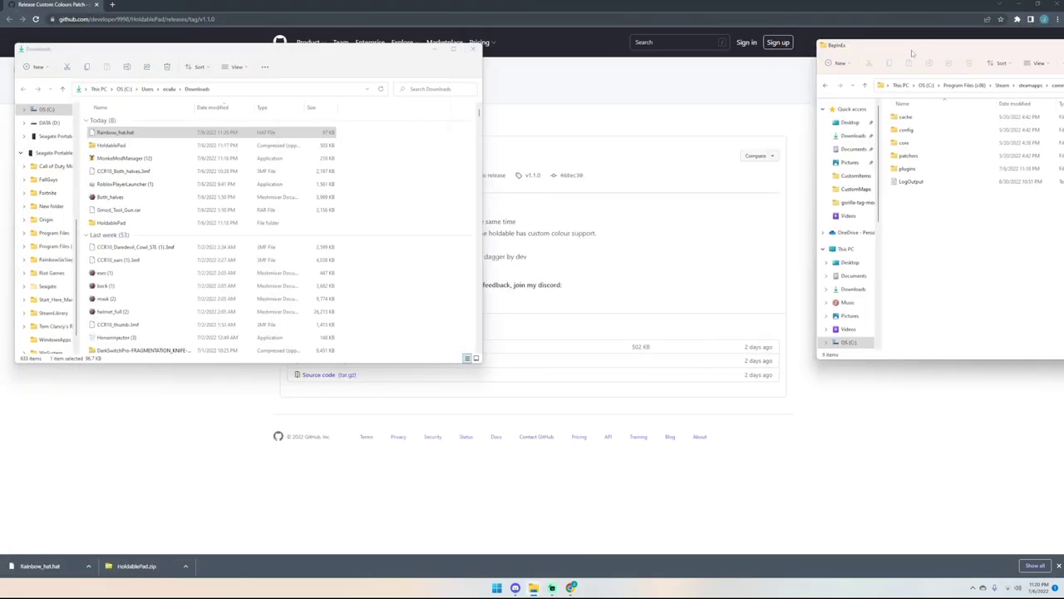
drag(912, 50, 588, 54)
click(605, 174)
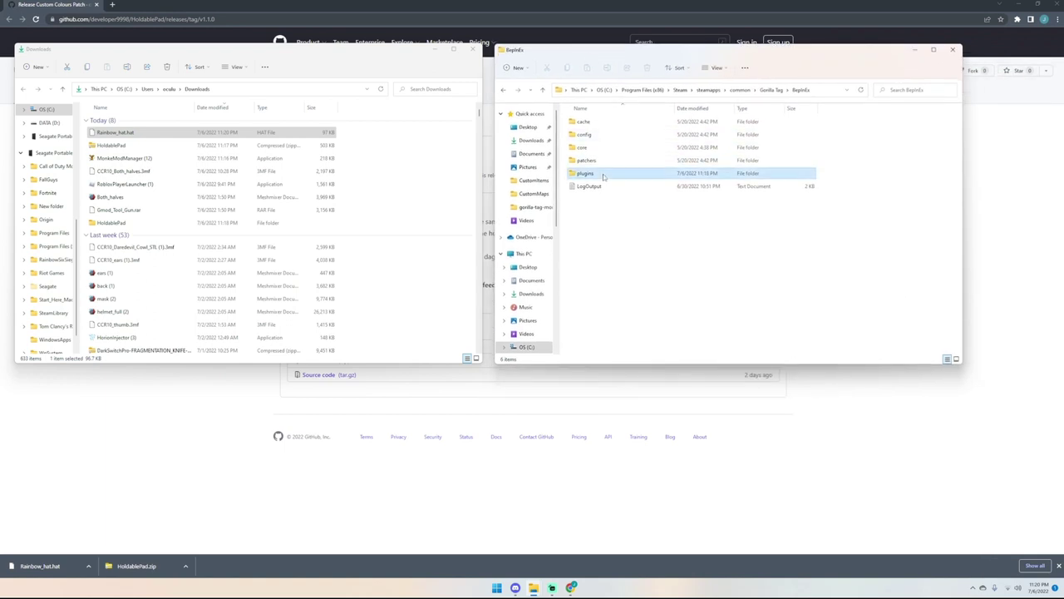
double_click(605, 174)
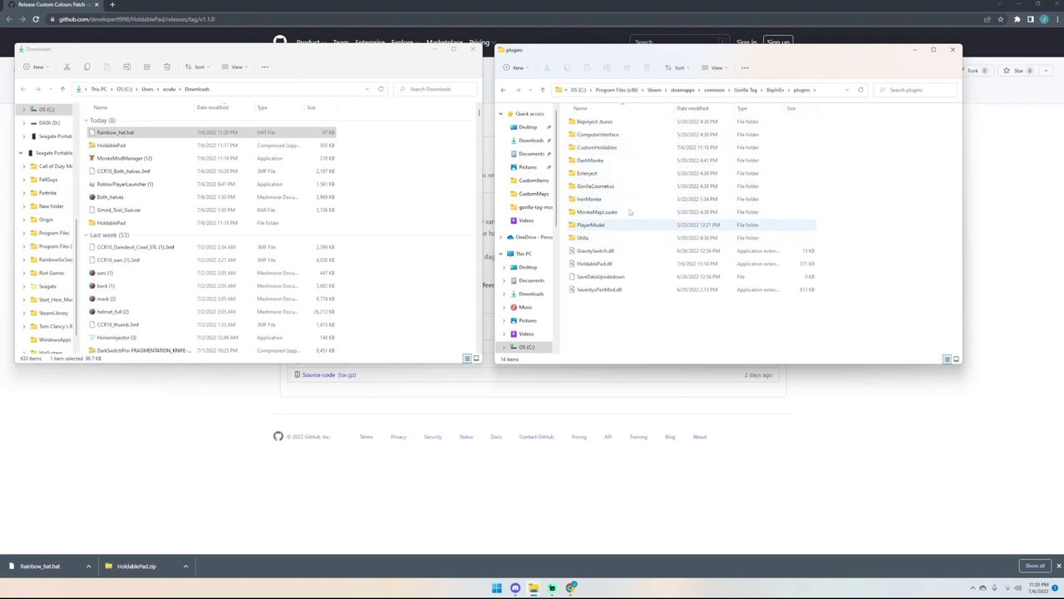
Step: Open the GorillaCosmetics folder in plugins, check its Legal subfolder, and select the Materials folder
double_click(628, 149)
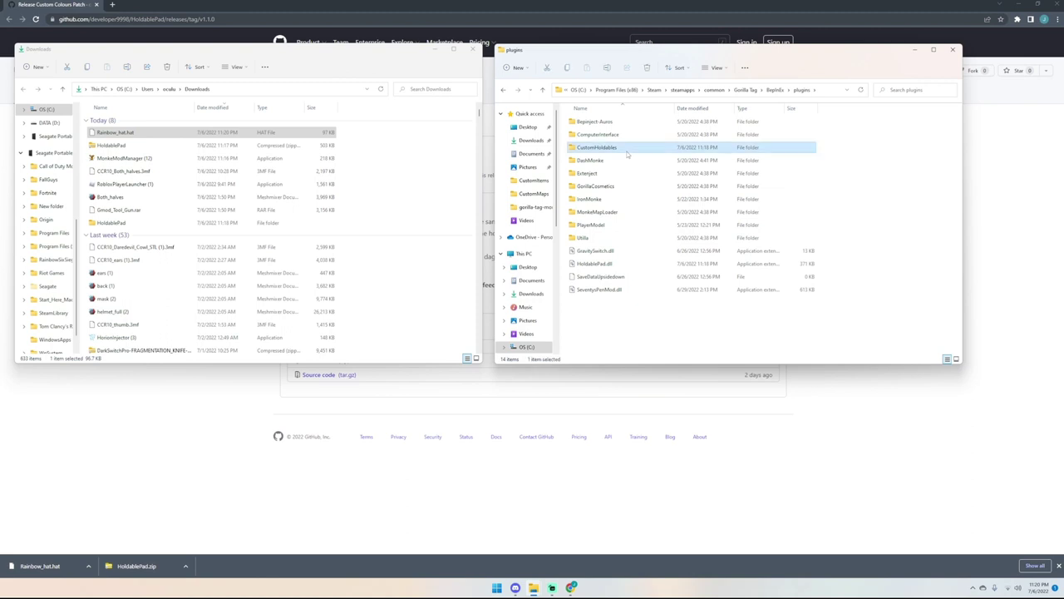
click(503, 90)
double_click(607, 186)
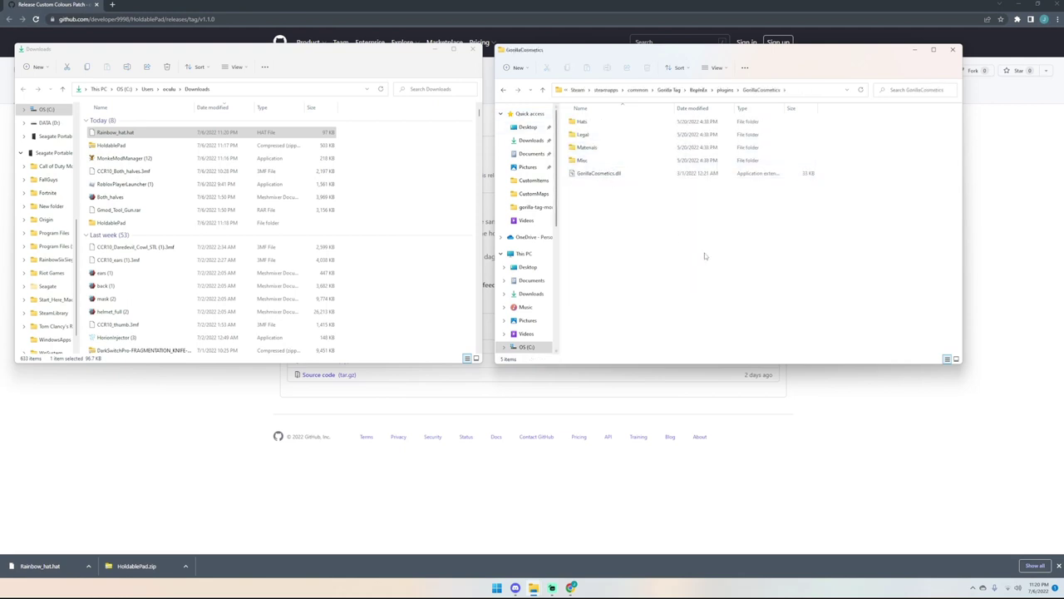
click(503, 90)
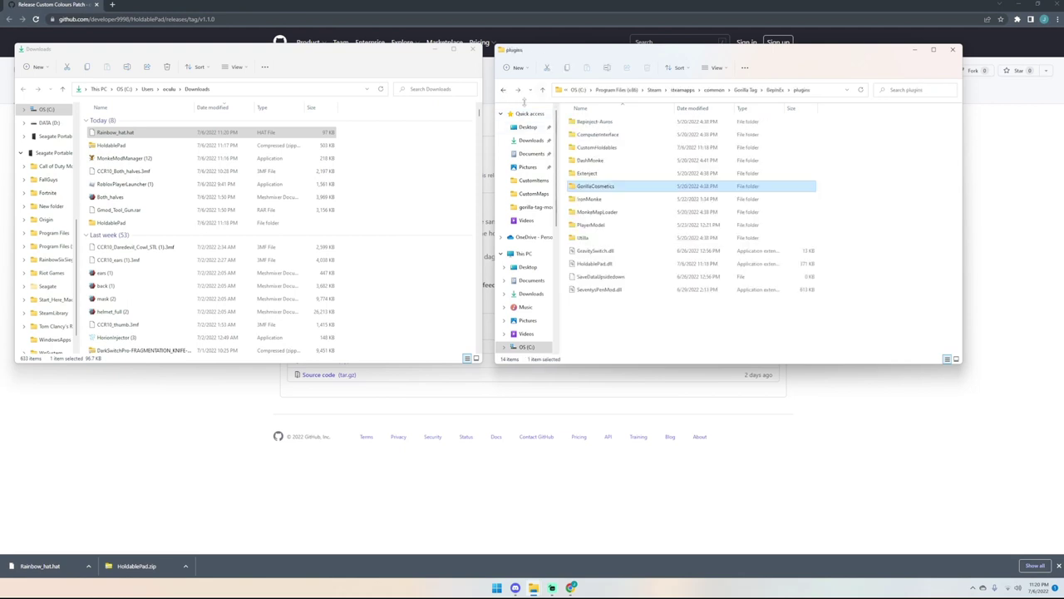
double_click(598, 187)
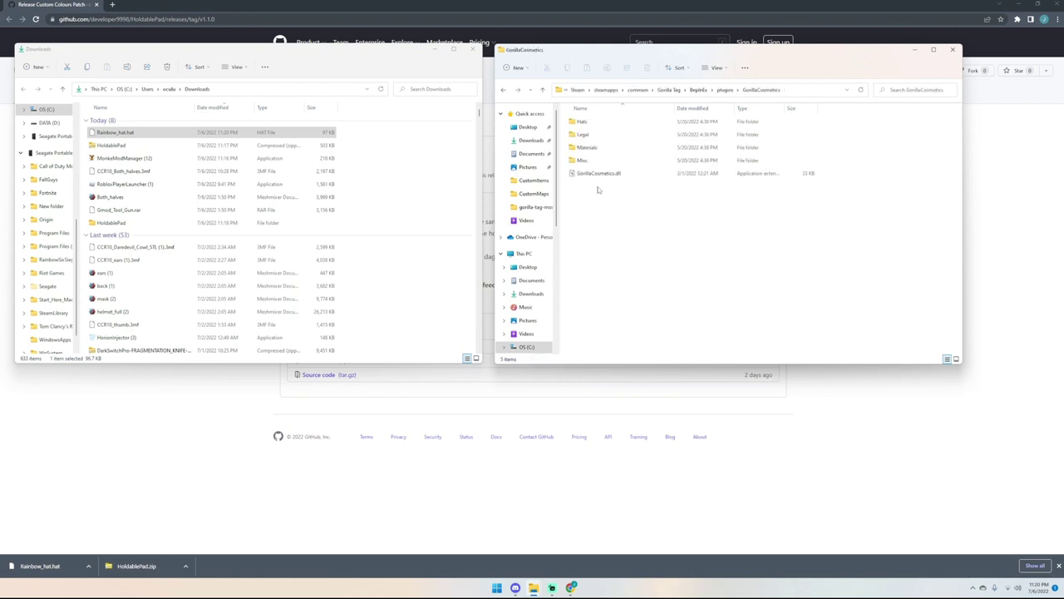
double_click(597, 136)
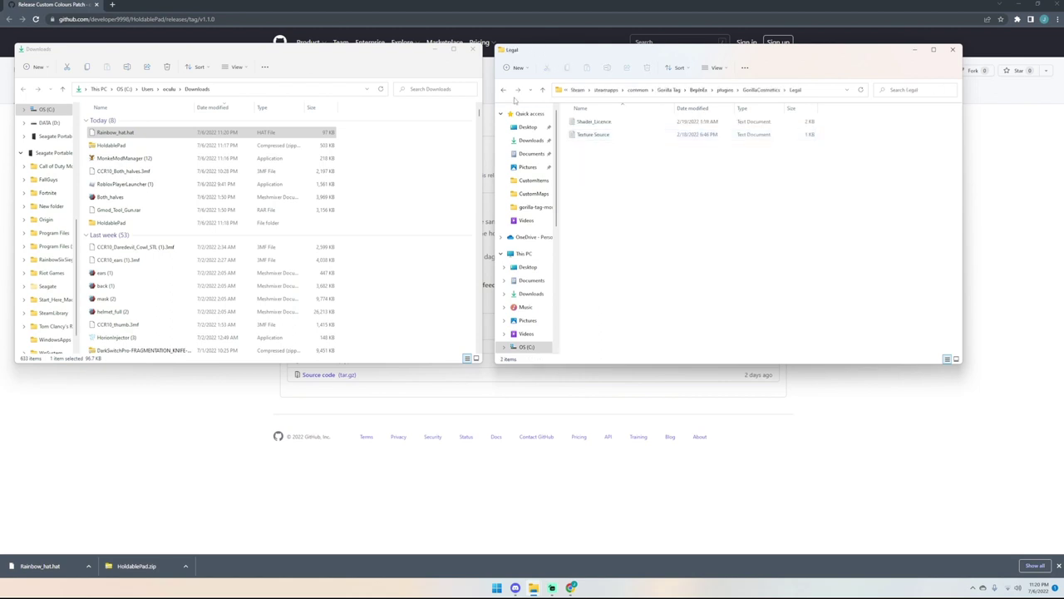
click(606, 149)
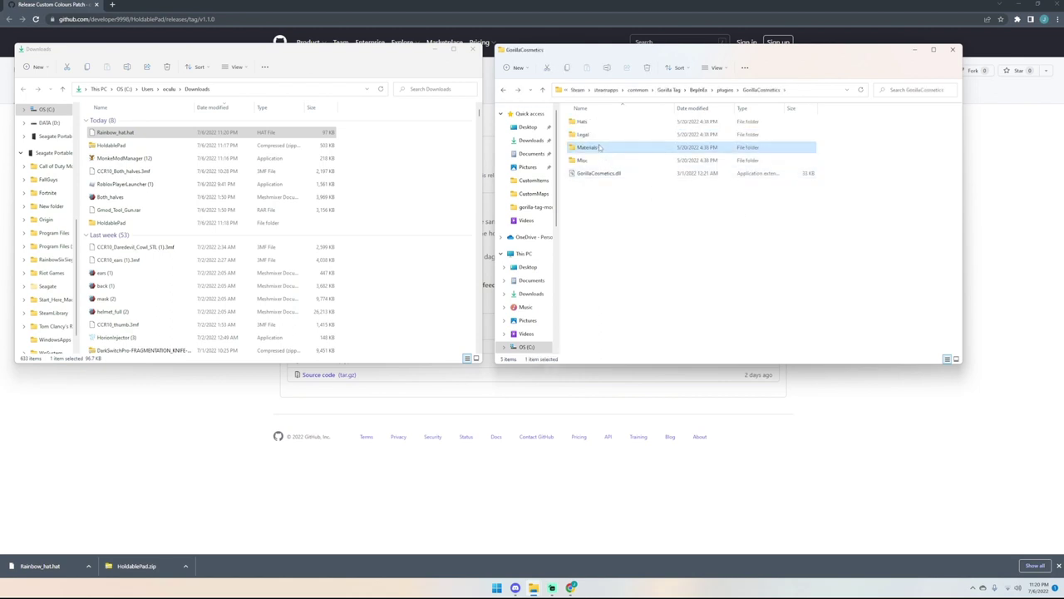